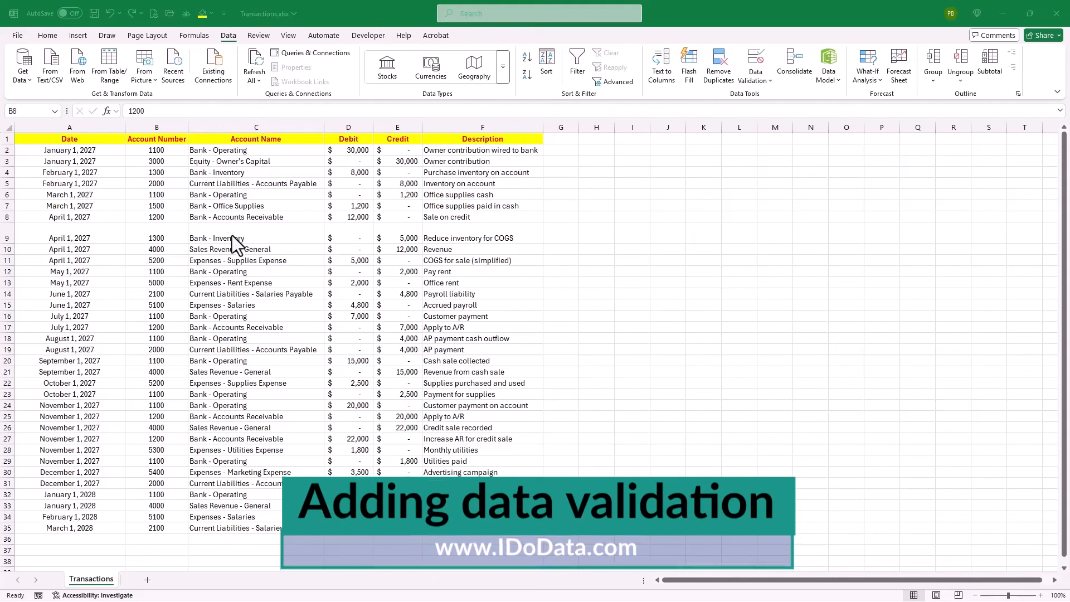
# - Add an extra zero to the end of the account number in cell B6
pyautogui.click(151, 194)
pyautogui.click(165, 111)
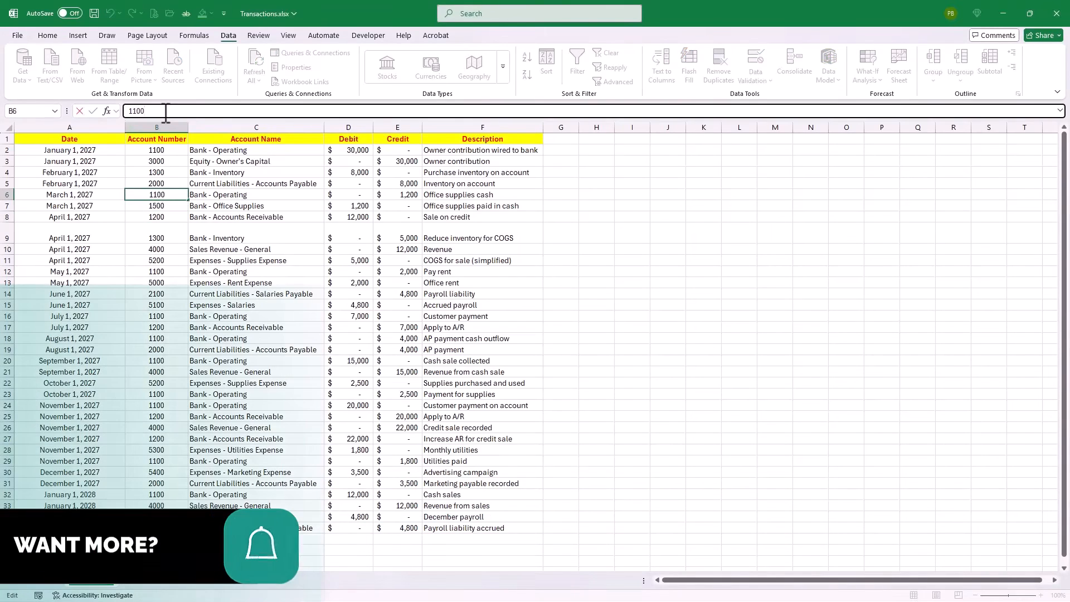
pyautogui.write('0')
pyautogui.press('Return')
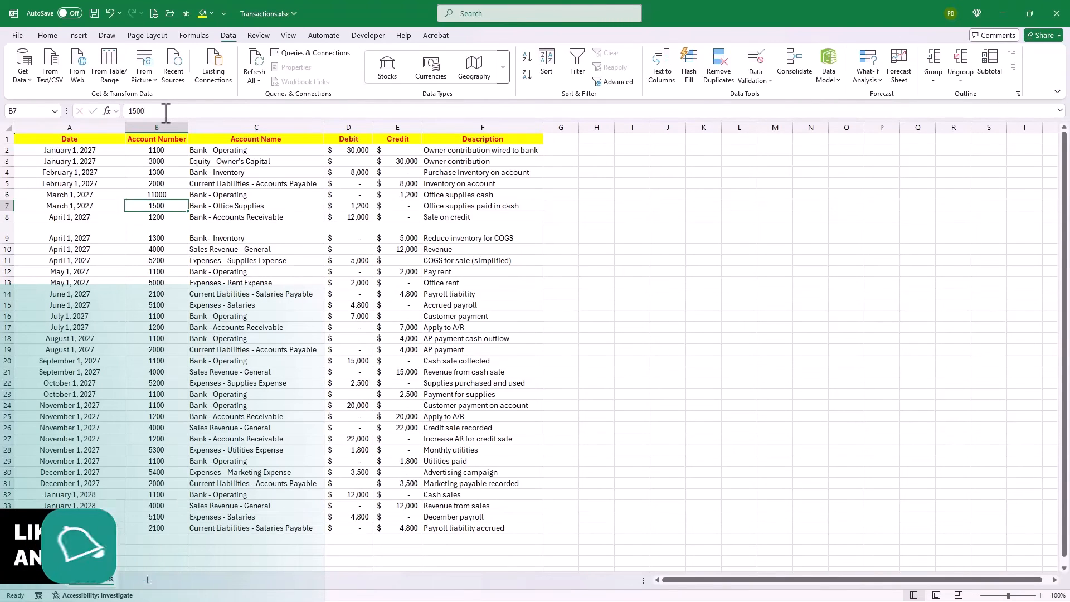
# - Remove the extra trailing zero from the account number in cell B6
pyautogui.press('Up')
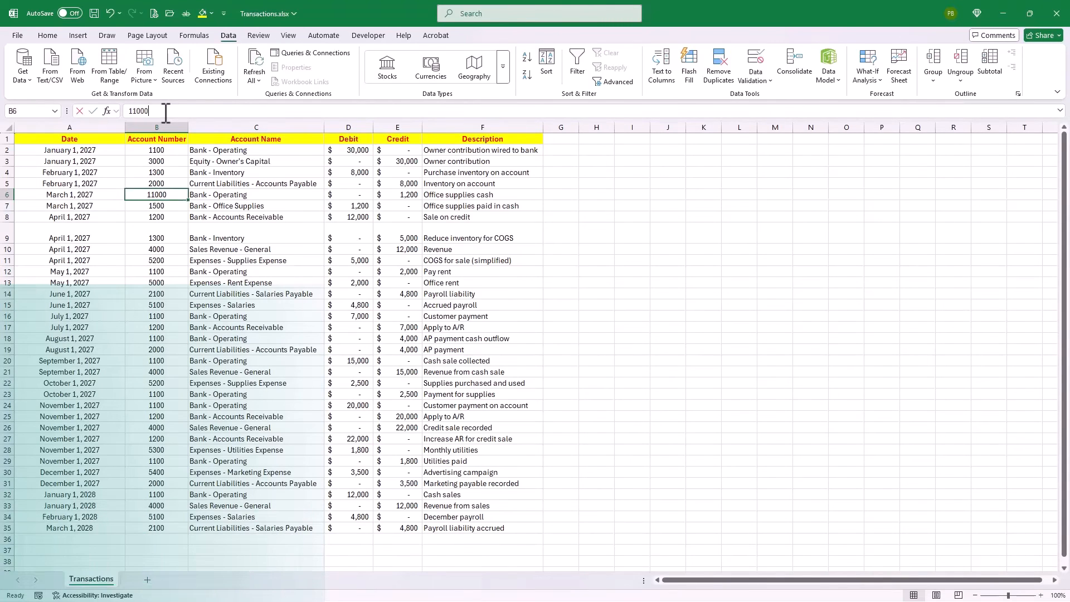
pyautogui.click(165, 111)
pyautogui.press('BackSpace')
# - Change the date in cell A6 to 3/1/2127
pyautogui.click(77, 198)
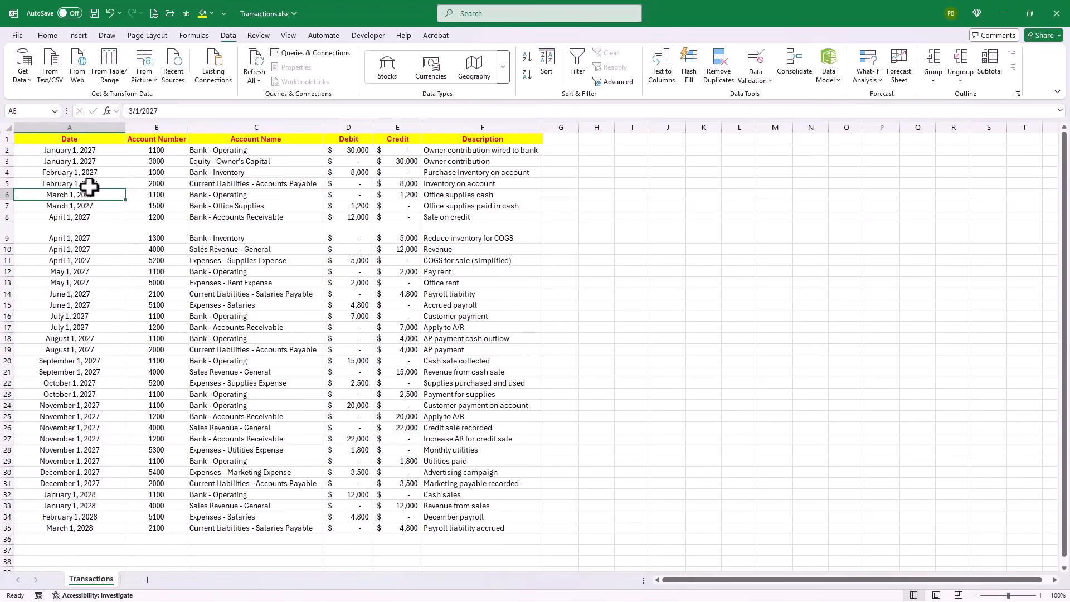
pyautogui.click(151, 110)
pyautogui.press('BackSpace')
pyautogui.write('1')
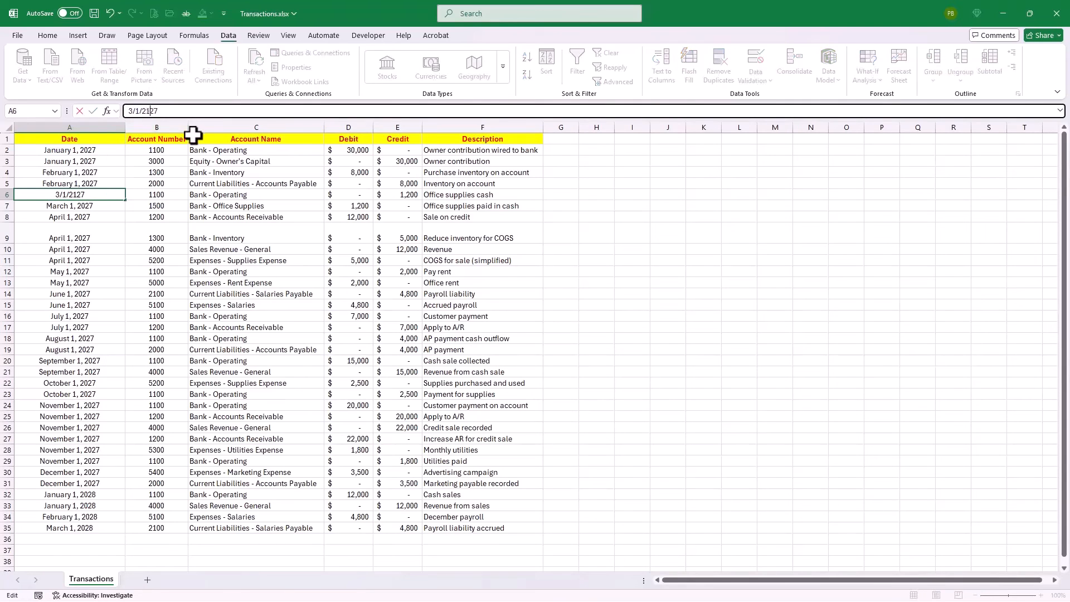
pyautogui.press('Return')
# - Correct the date in cell A6 to 3/1/2027
pyautogui.press('Up')
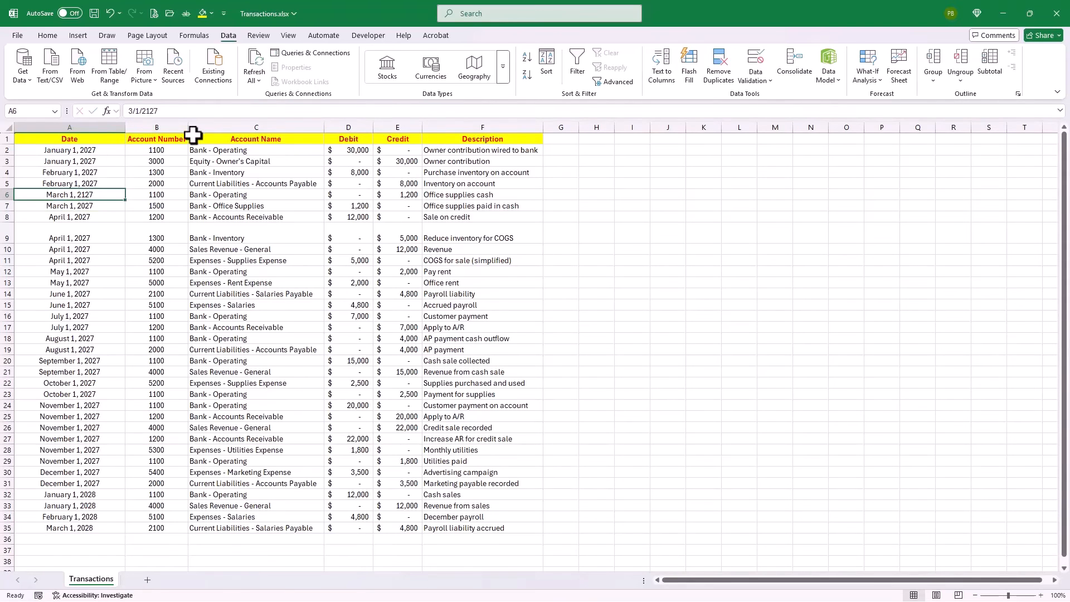
pyautogui.click(148, 111)
pyautogui.click(148, 111)
pyautogui.press('BackSpace')
pyautogui.write('0')
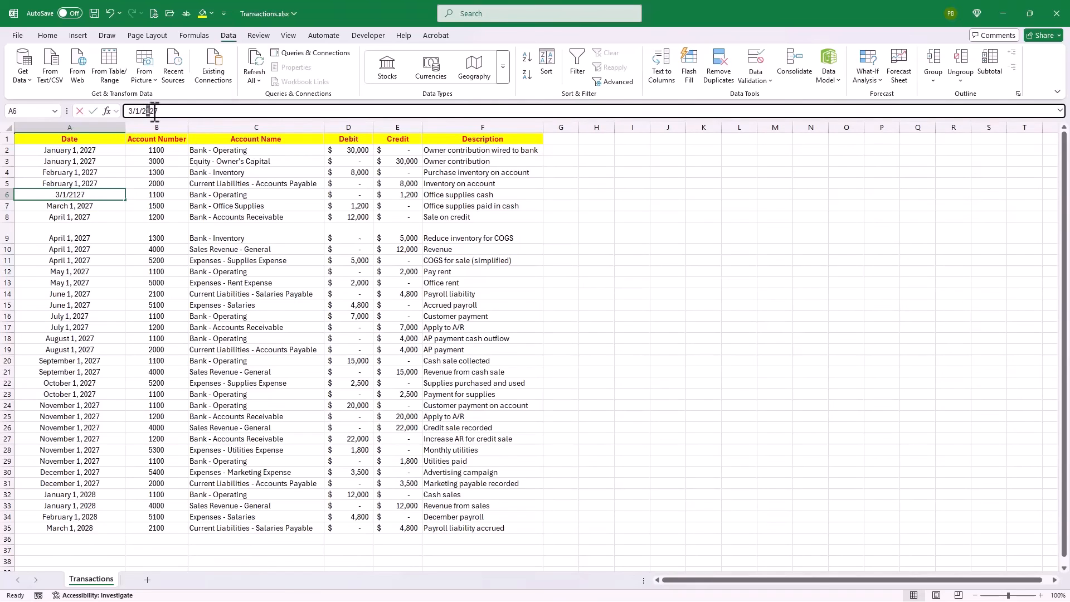
pyautogui.press('Return')
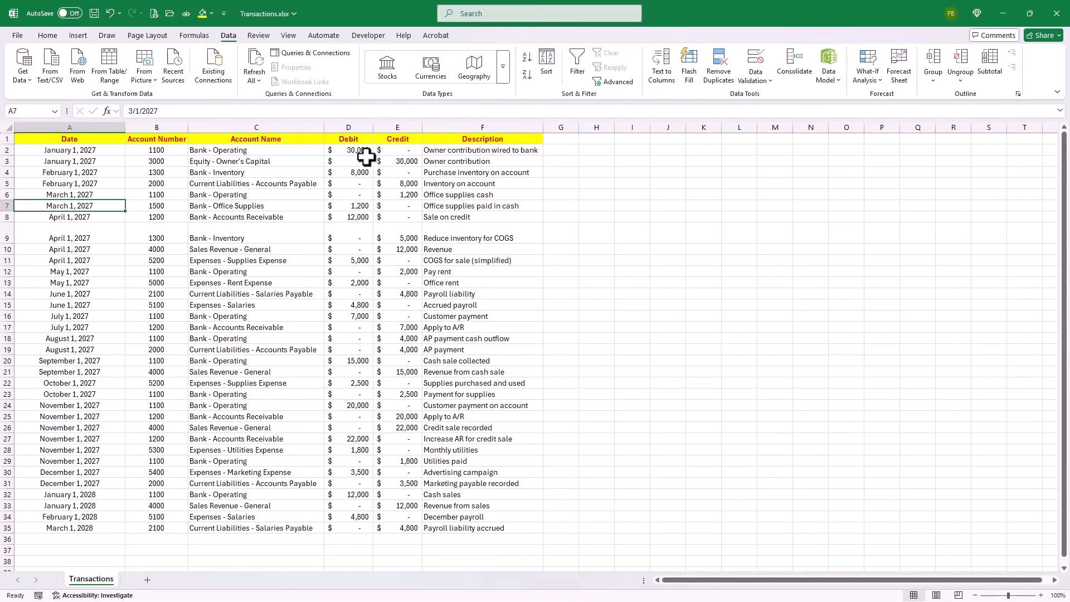
# - Change the Debit amount in cell D4 to -8000
pyautogui.click(354, 172)
pyautogui.click(130, 110)
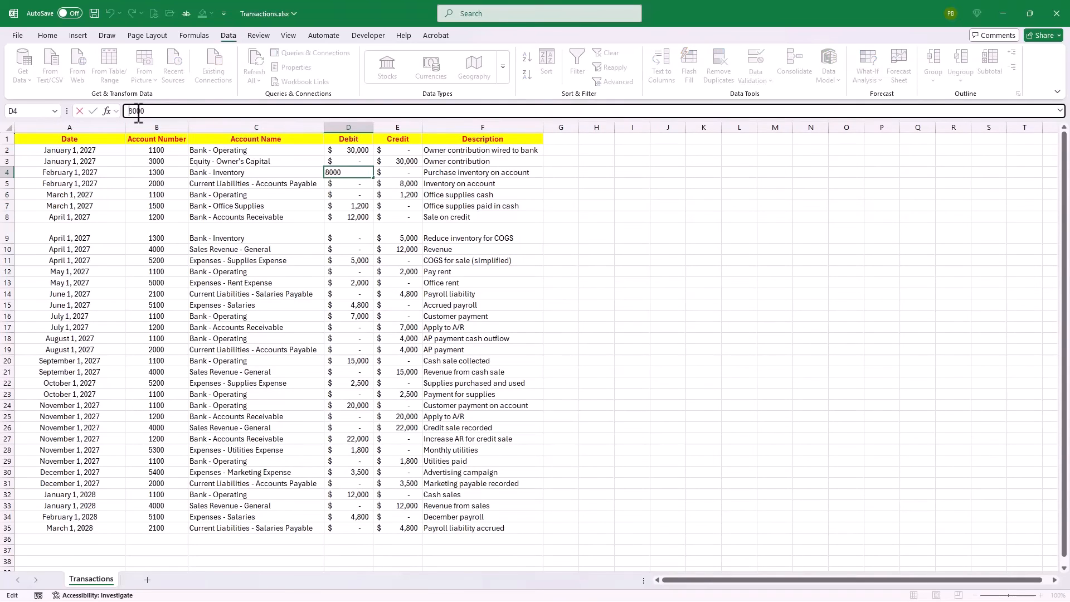
pyautogui.write('-')
pyautogui.press('Return')
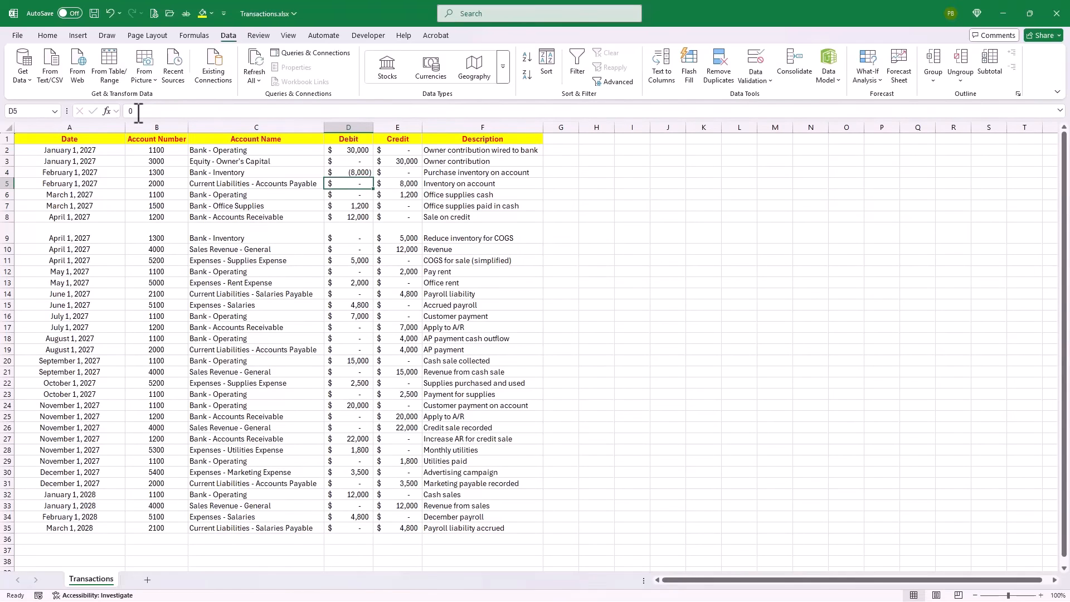
# - Review the available number formats for cell D4, and set its Debit amount to 8000
pyautogui.click(346, 172)
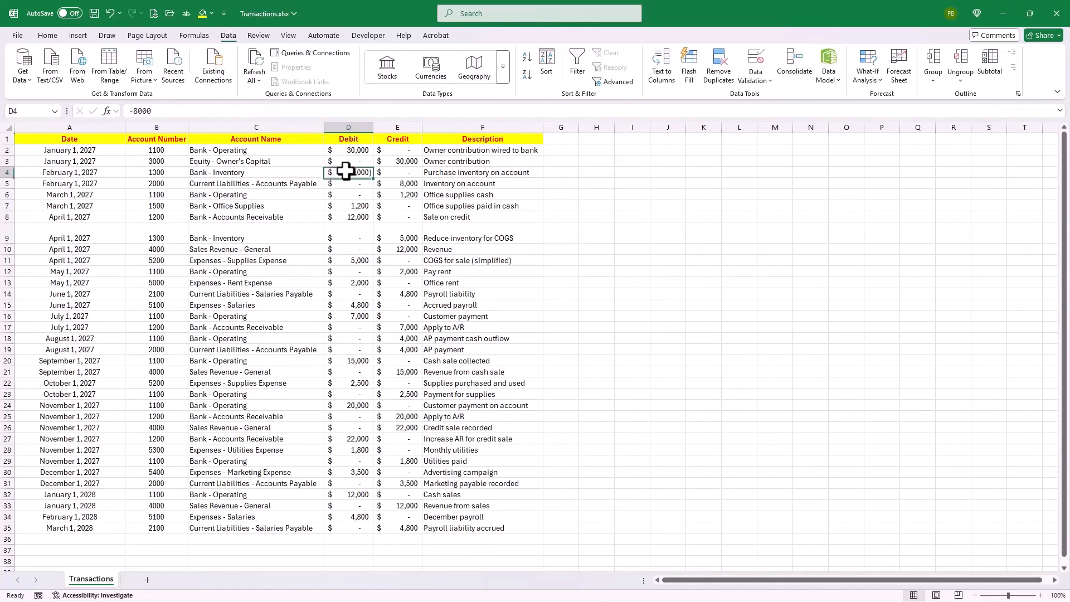
pyautogui.click(48, 35)
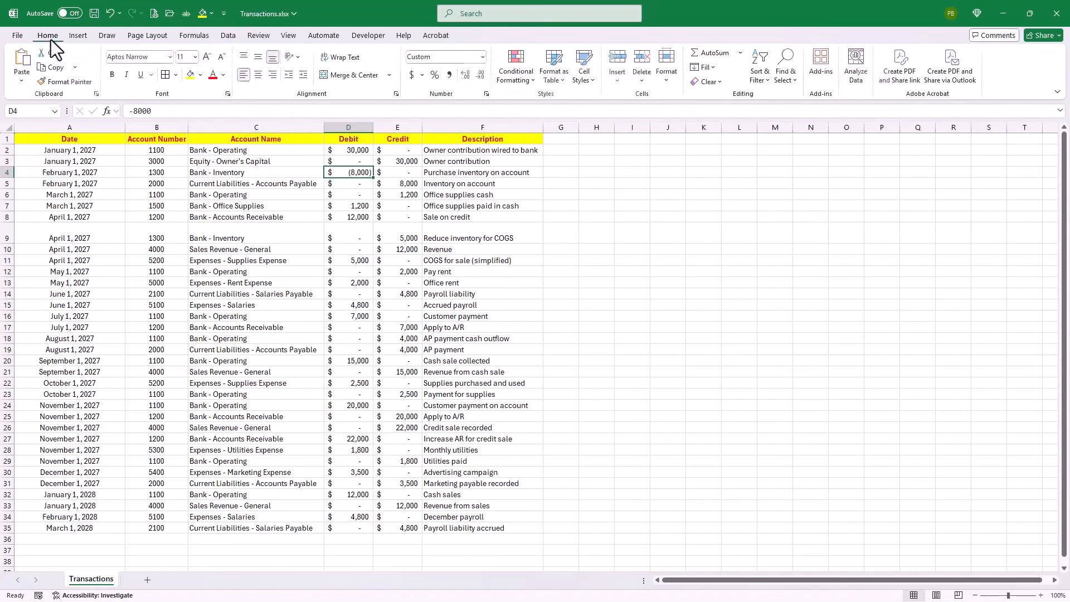
pyautogui.click(482, 56)
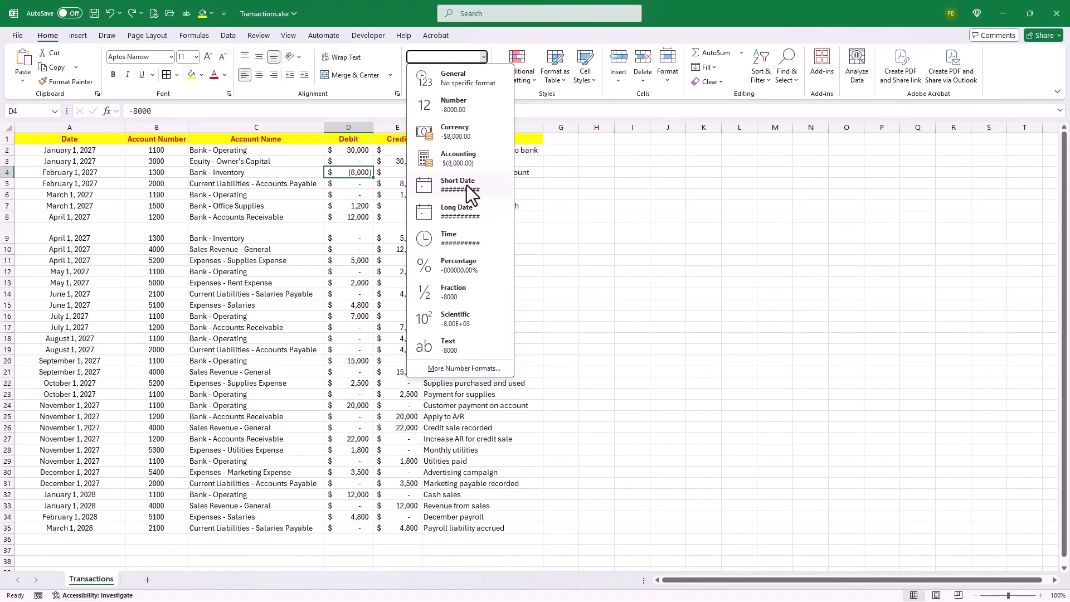
pyautogui.click(574, 96)
pyautogui.click(140, 111)
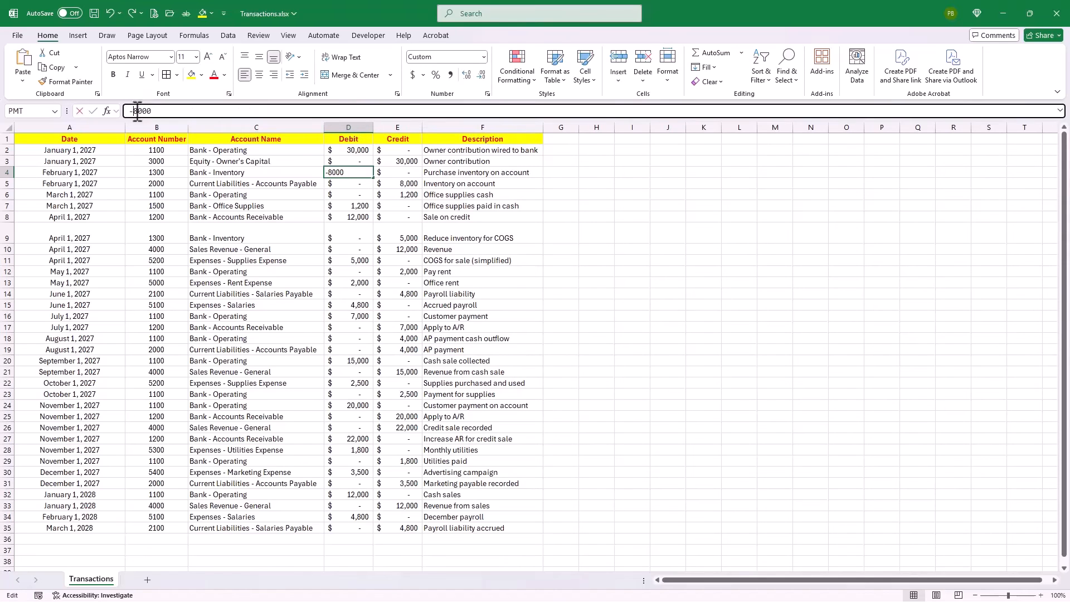
pyautogui.press('Return')
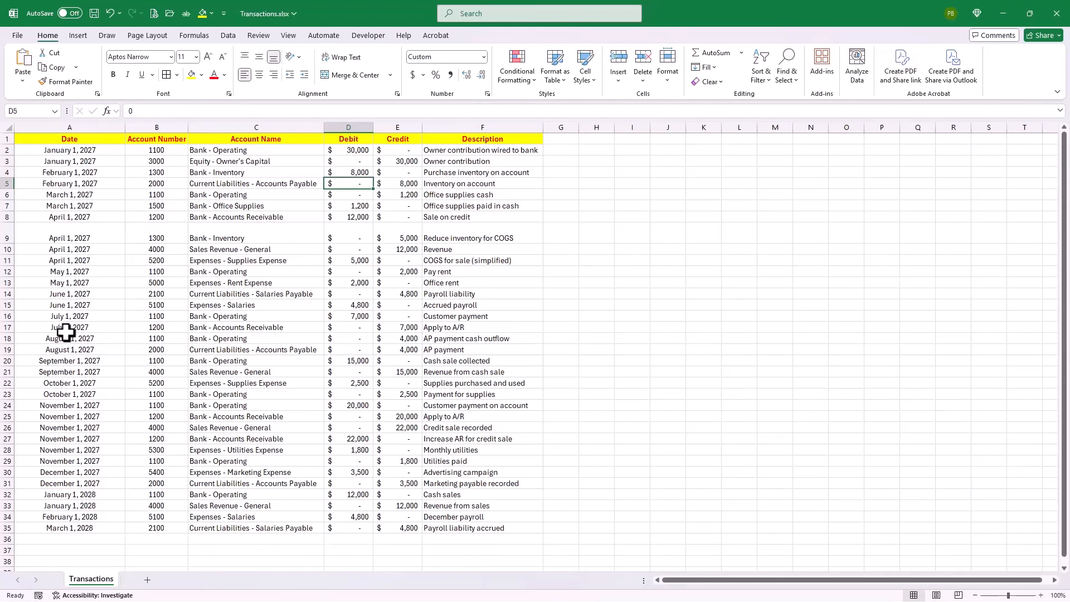
# - Open the data validation settings for the entire Debit and Credit columns
pyautogui.click(227, 37)
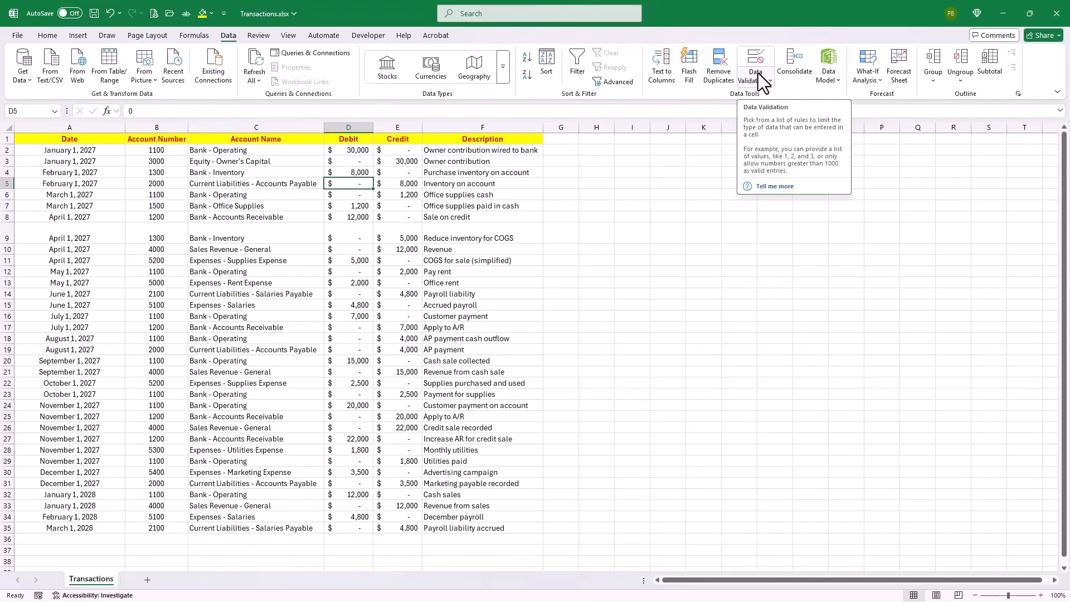
pyautogui.click(346, 124)
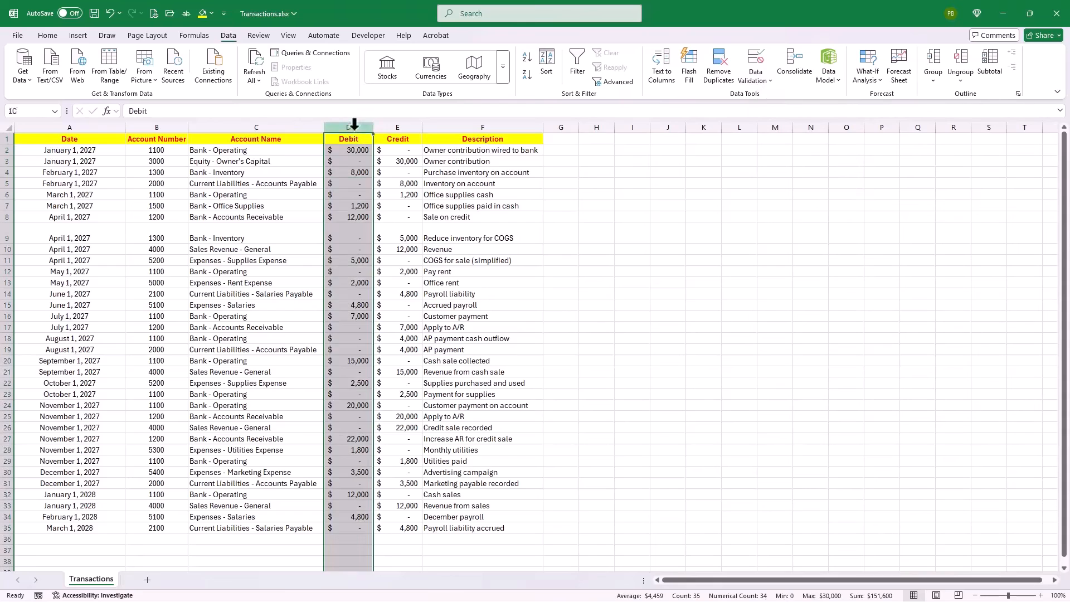
pyautogui.moveTo(347, 119); pyautogui.dragTo(390, 127)
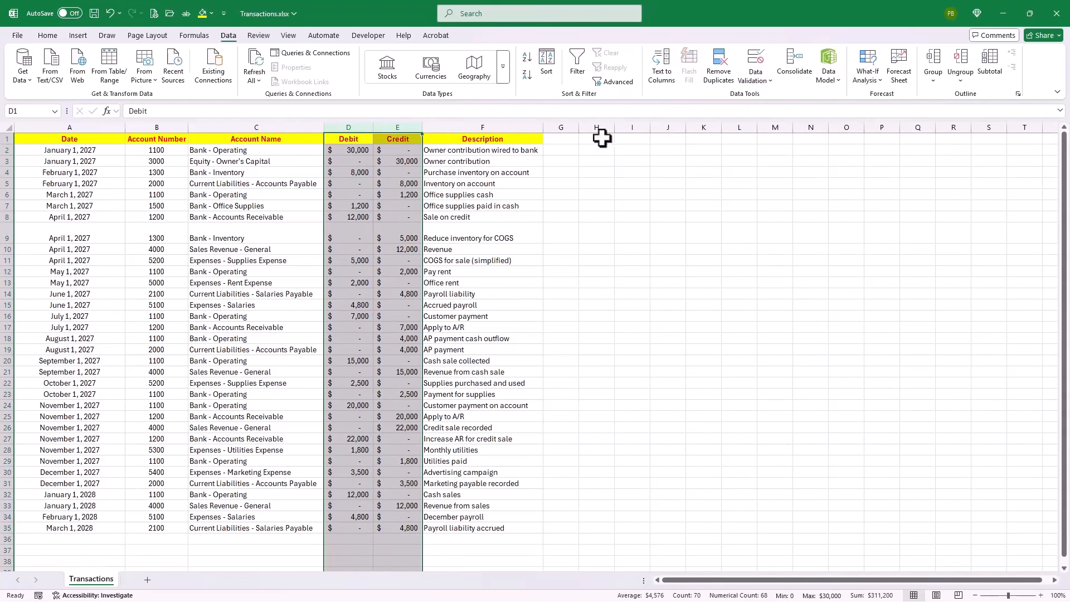
pyautogui.click(759, 84)
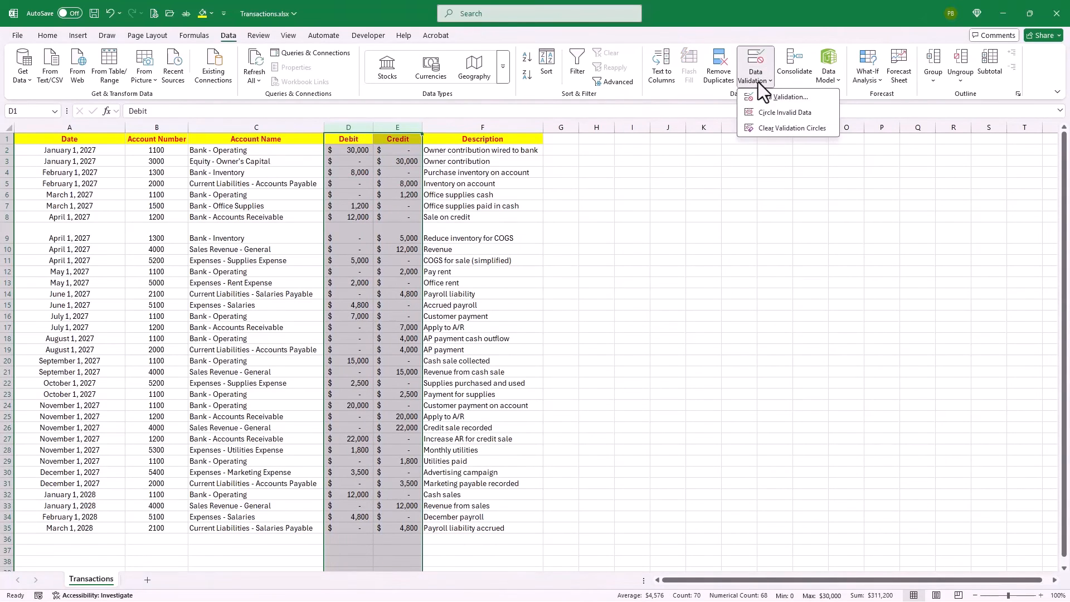
pyautogui.click(781, 97)
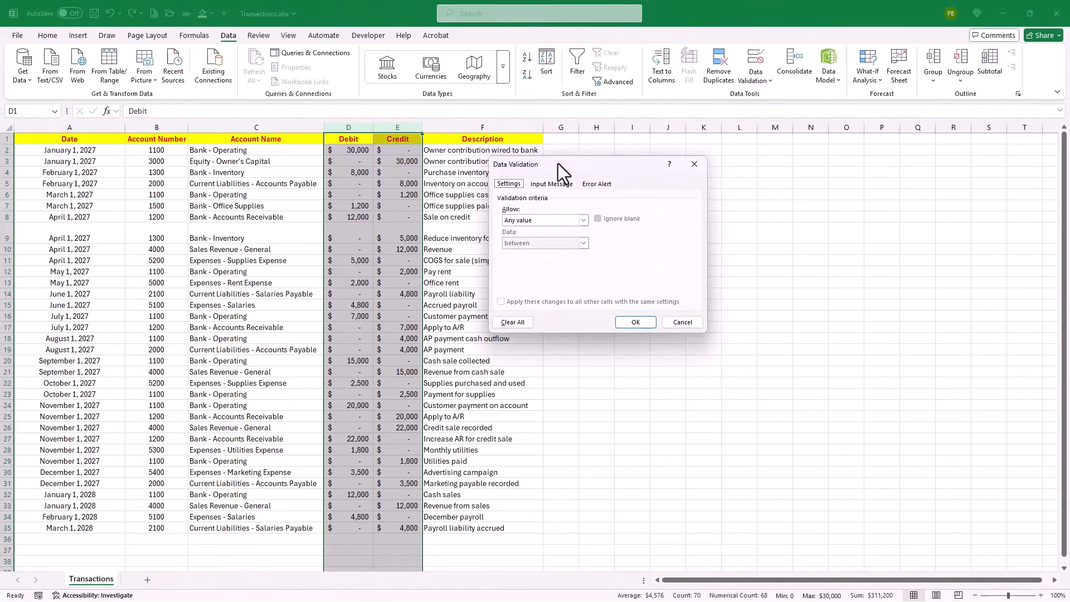
pyautogui.moveTo(557, 163); pyautogui.dragTo(553, 145)
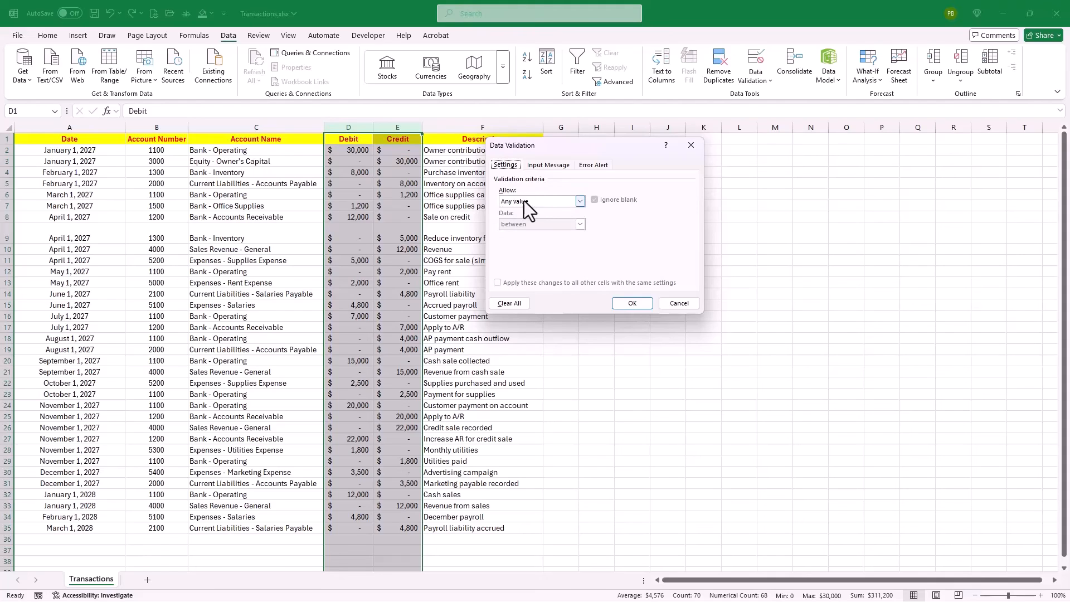
# - Set the validation criteria for the Debit and Credit columns to allow whole numbers
pyautogui.click(579, 200)
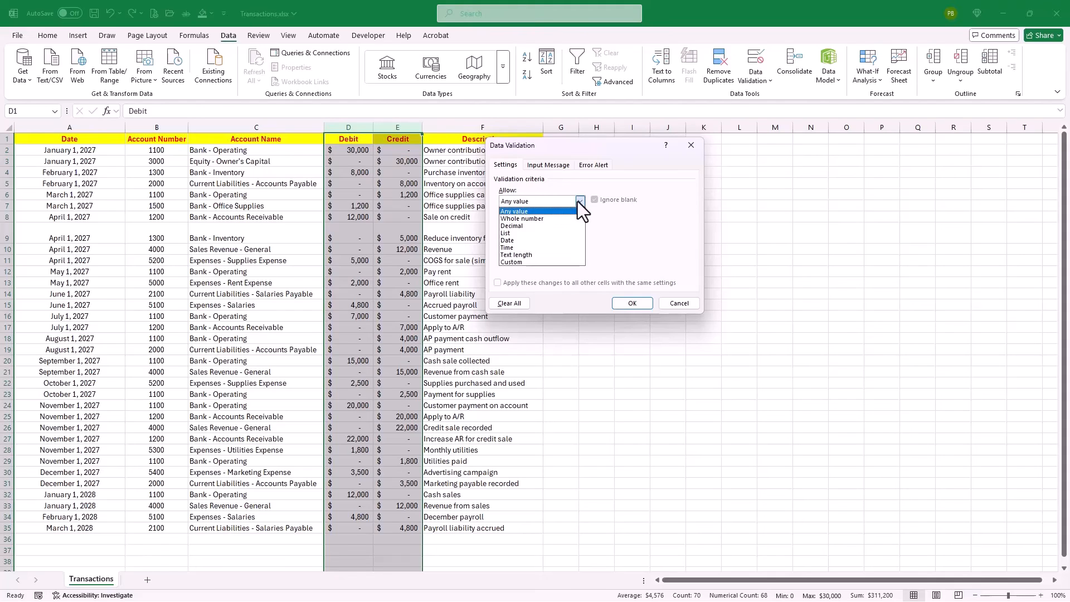
pyautogui.click(537, 218)
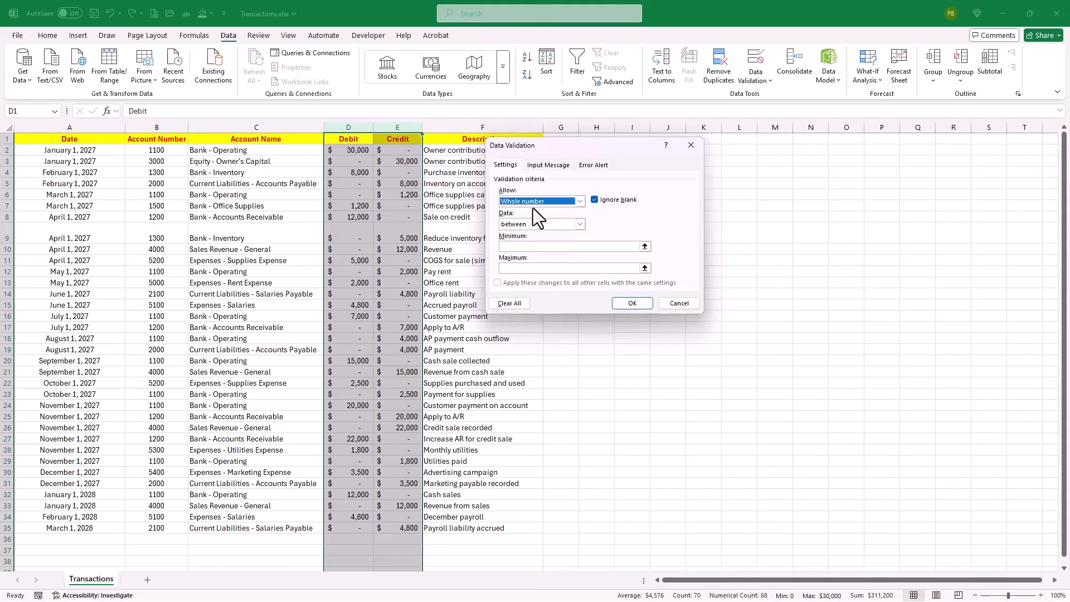
pyautogui.click(551, 202)
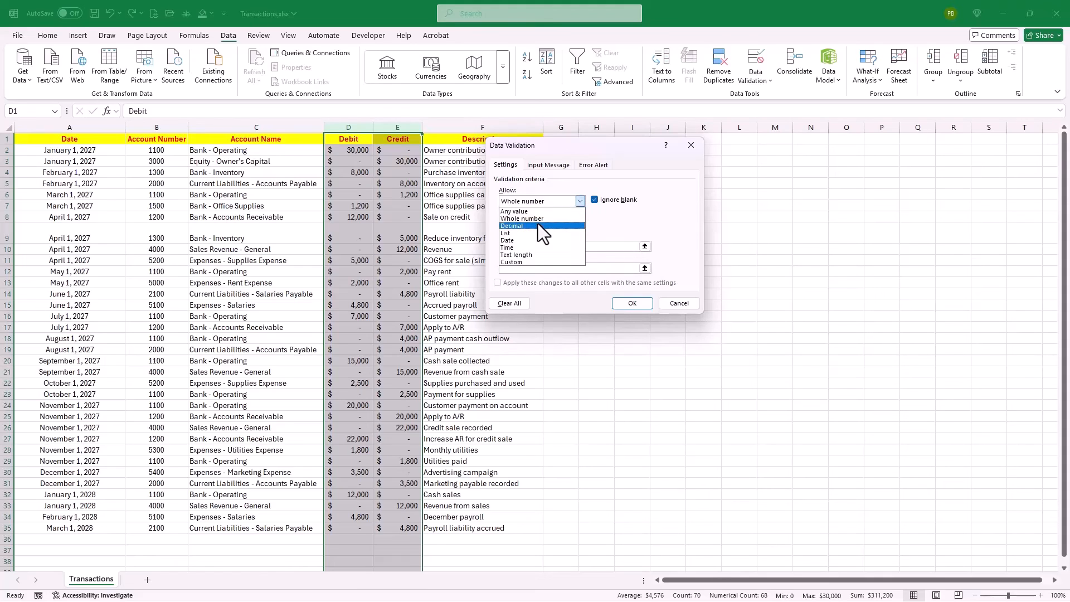
pyautogui.click(537, 224)
pyautogui.click(544, 205)
pyautogui.click(543, 219)
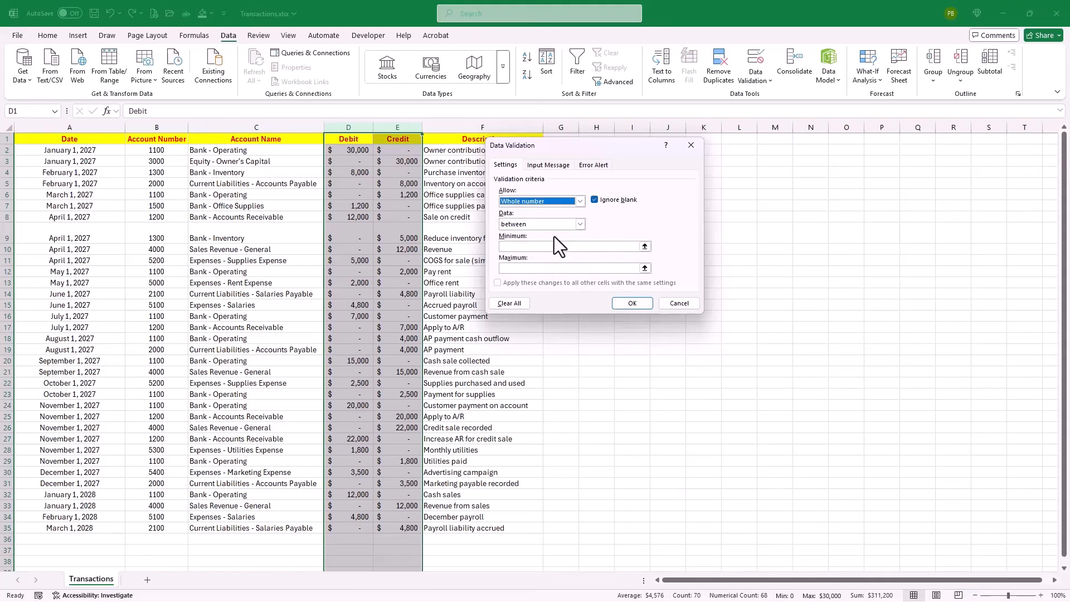
# - Limit the whole numbers to between a minimum of 0 and a maximum of 30000, and apply the rule
pyautogui.click(556, 228)
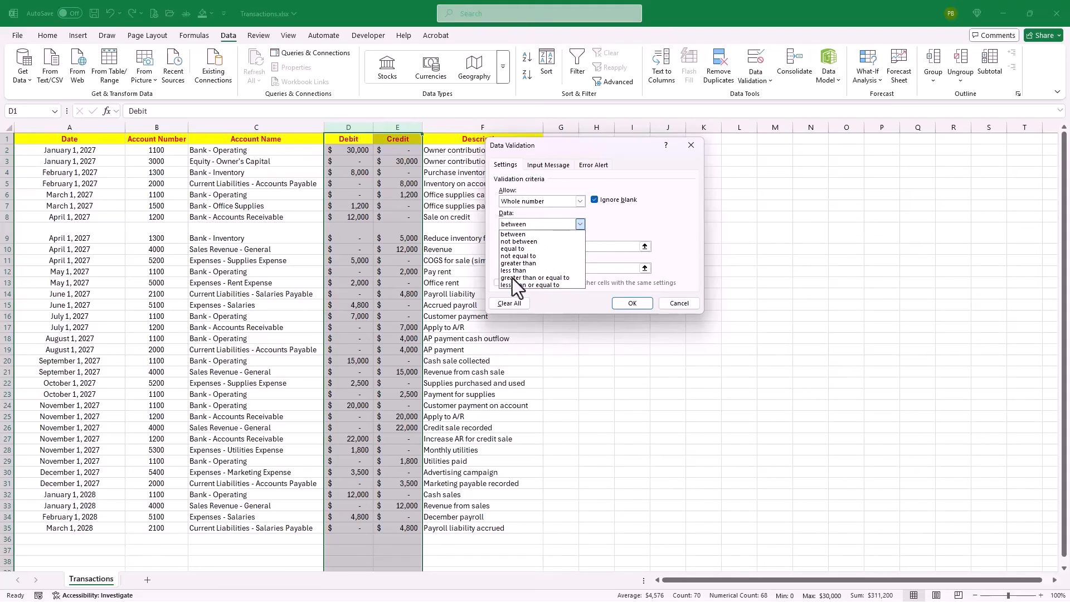
pyautogui.click(599, 228)
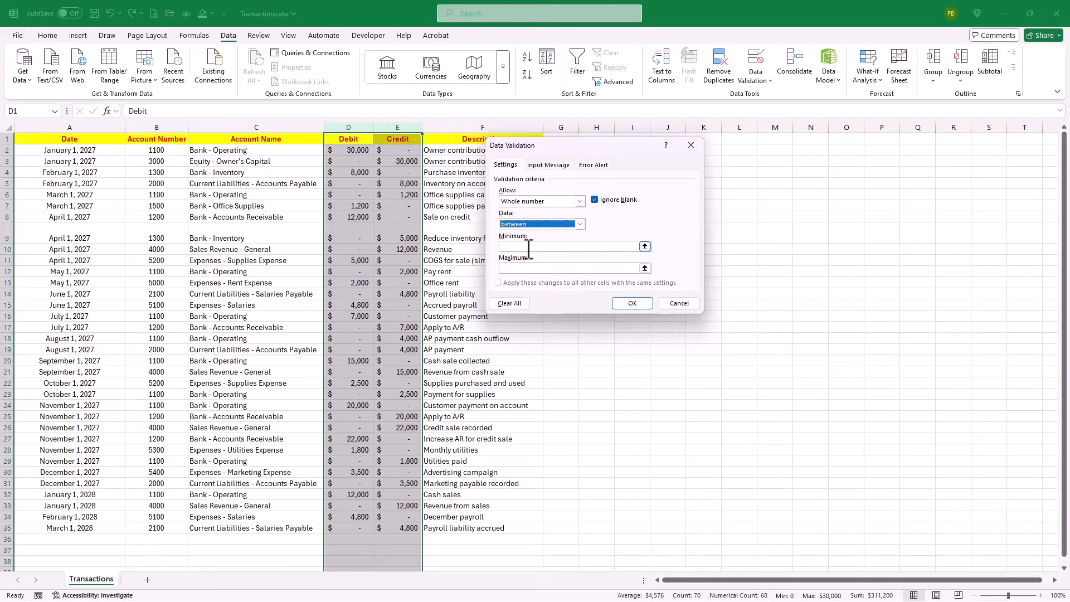
pyautogui.click(528, 246)
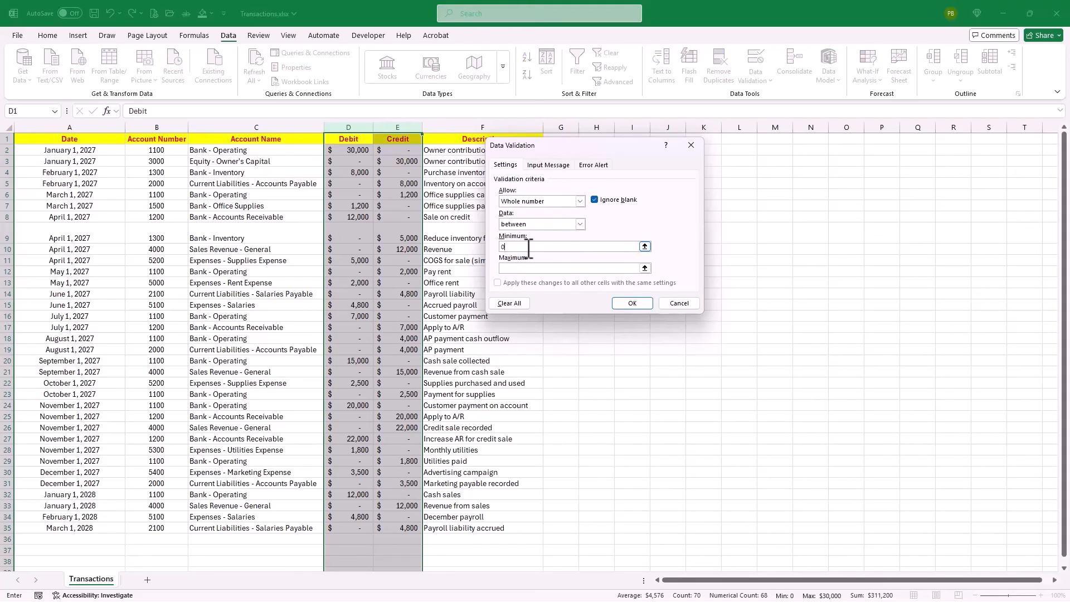
pyautogui.click(529, 268)
pyautogui.write('30000')
pyautogui.click(628, 304)
# - Test the validation rule by trying to enter 80000 as the Debit amount in cell D4, retry once, and cancel the entry
pyautogui.click(358, 170)
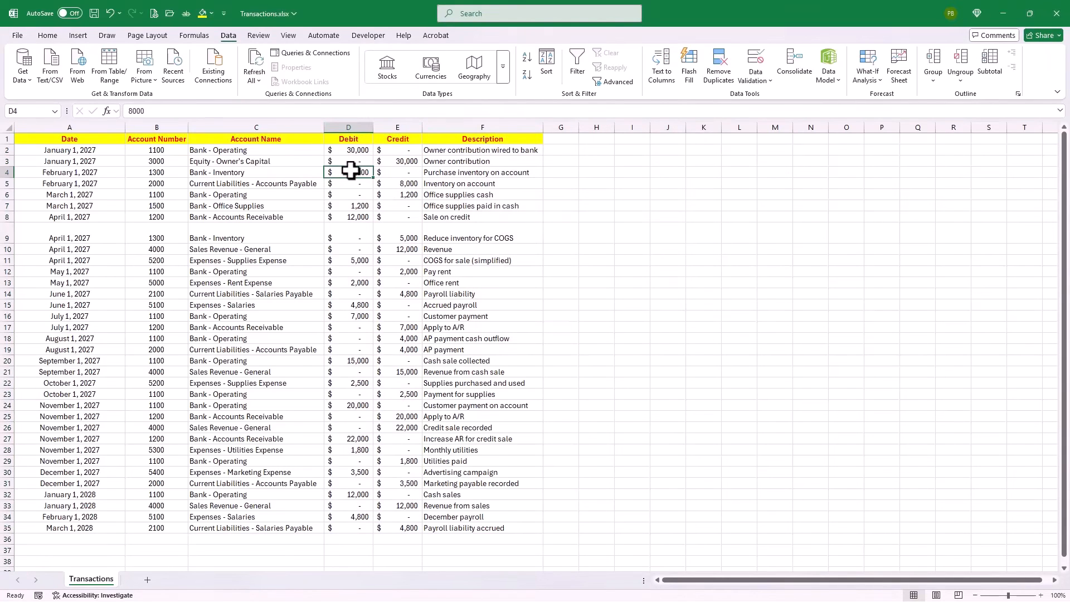
pyautogui.click(180, 111)
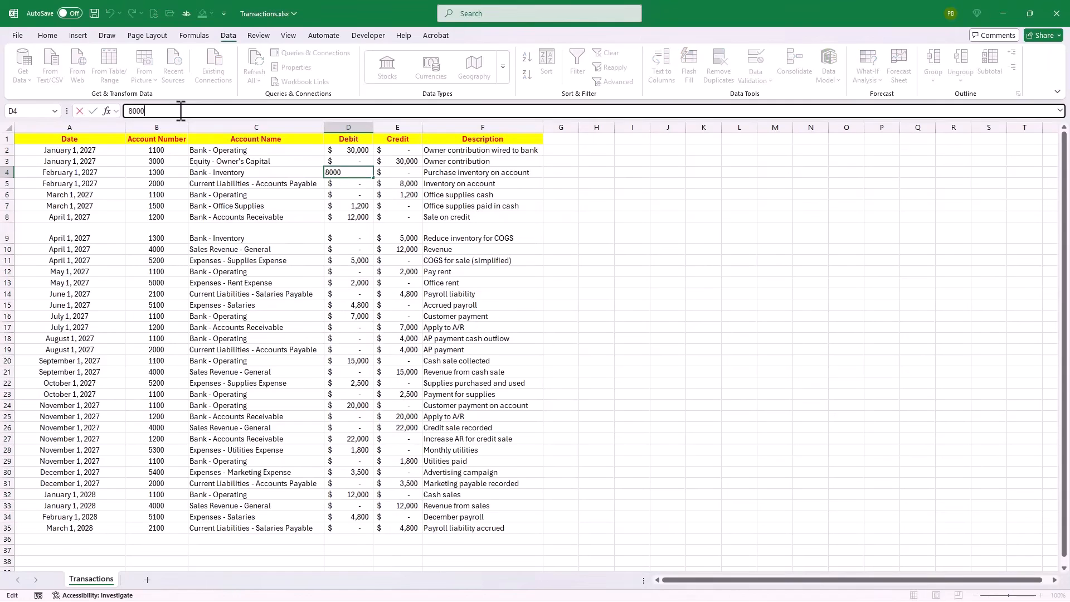
pyautogui.write('0')
pyautogui.press('Return')
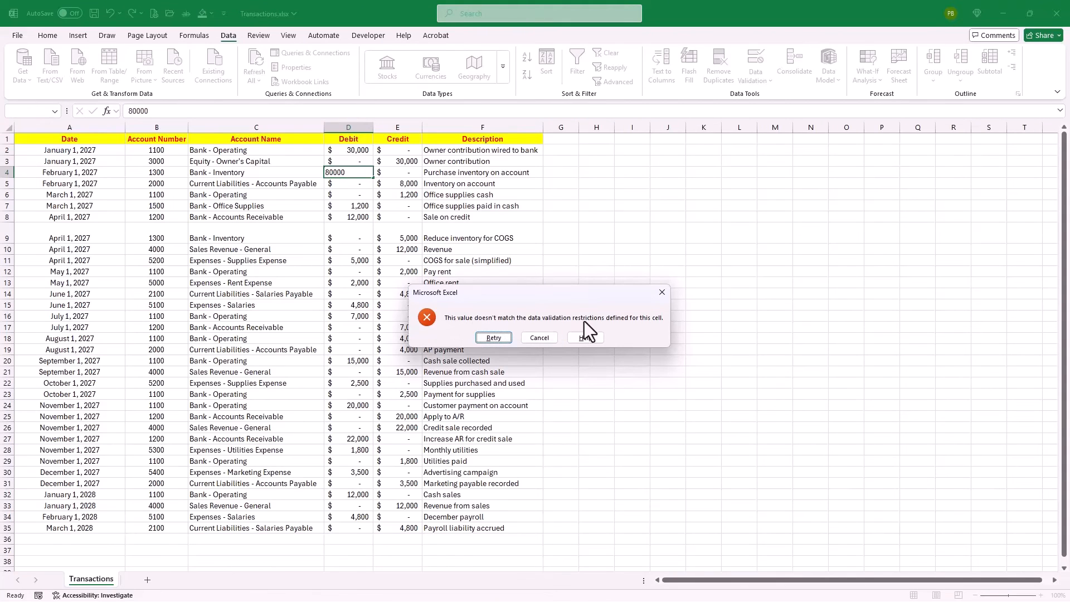
pyautogui.click(494, 337)
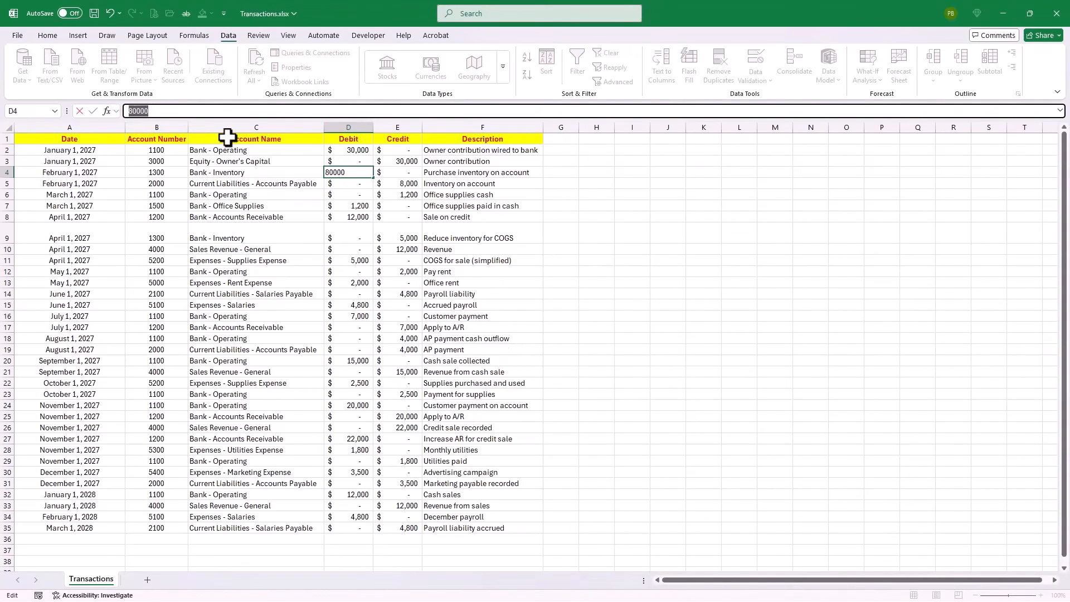
pyautogui.press('Return')
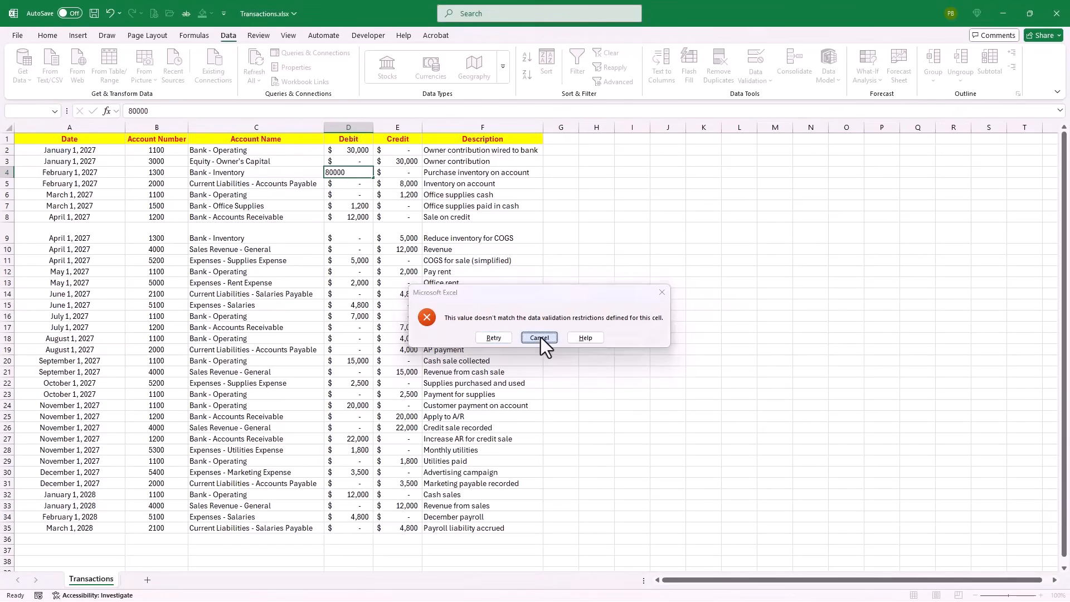
pyautogui.click(539, 337)
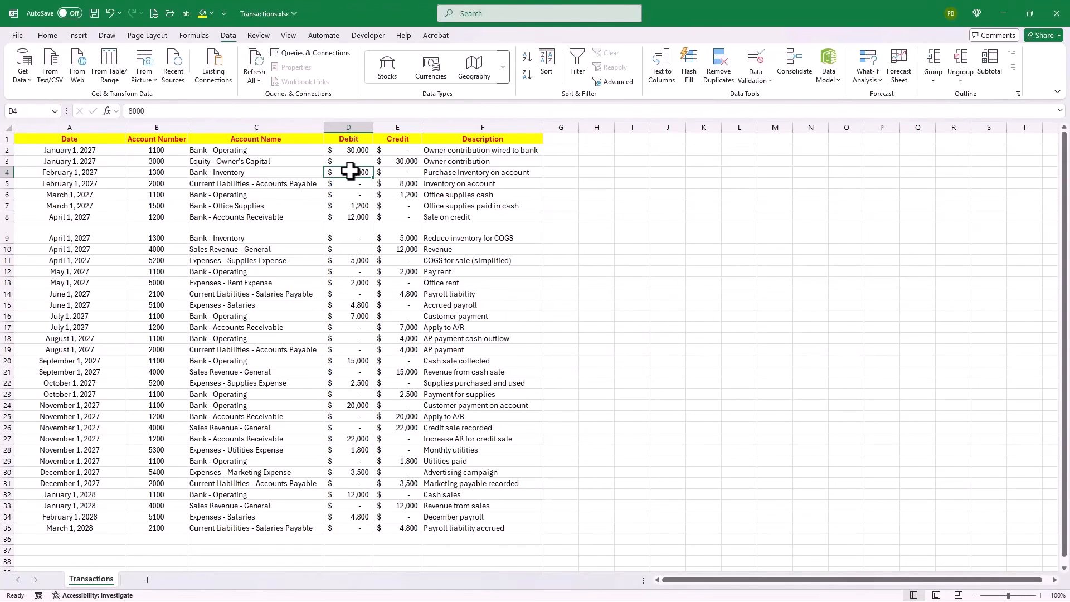
# - Turn off the error alert for invalid data in the Debit and Credit columns' validation rule and apply the change
pyautogui.moveTo(351, 127); pyautogui.dragTo(390, 127)
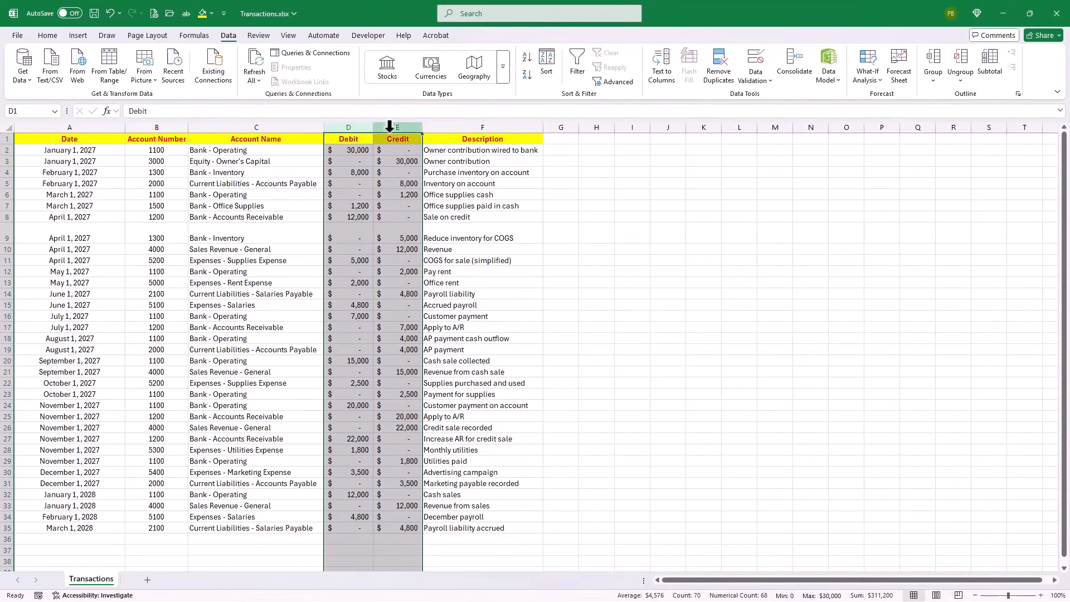
pyautogui.click(760, 81)
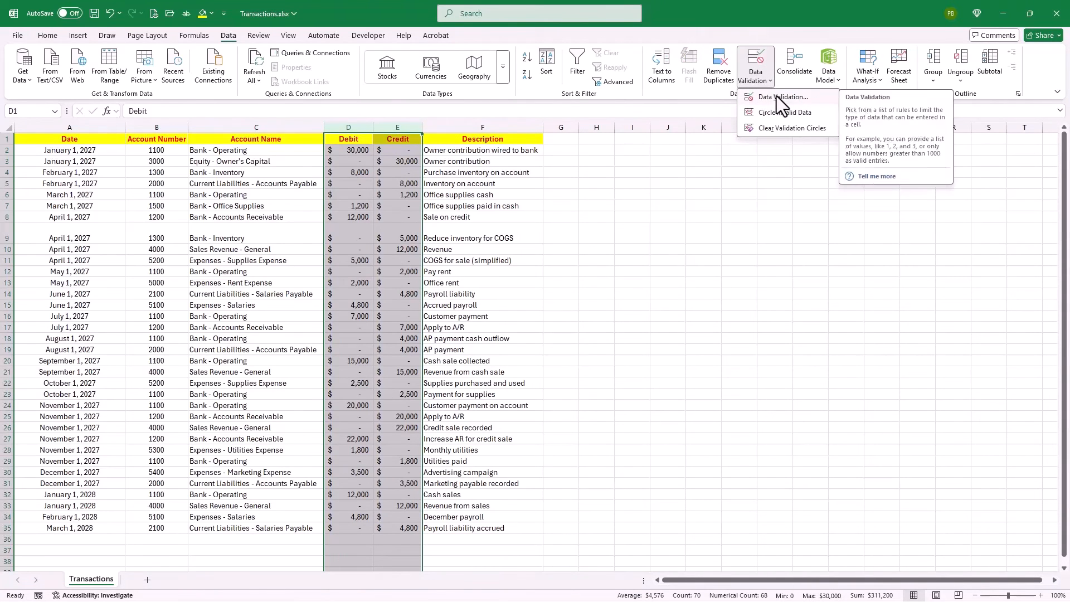
pyautogui.click(777, 96)
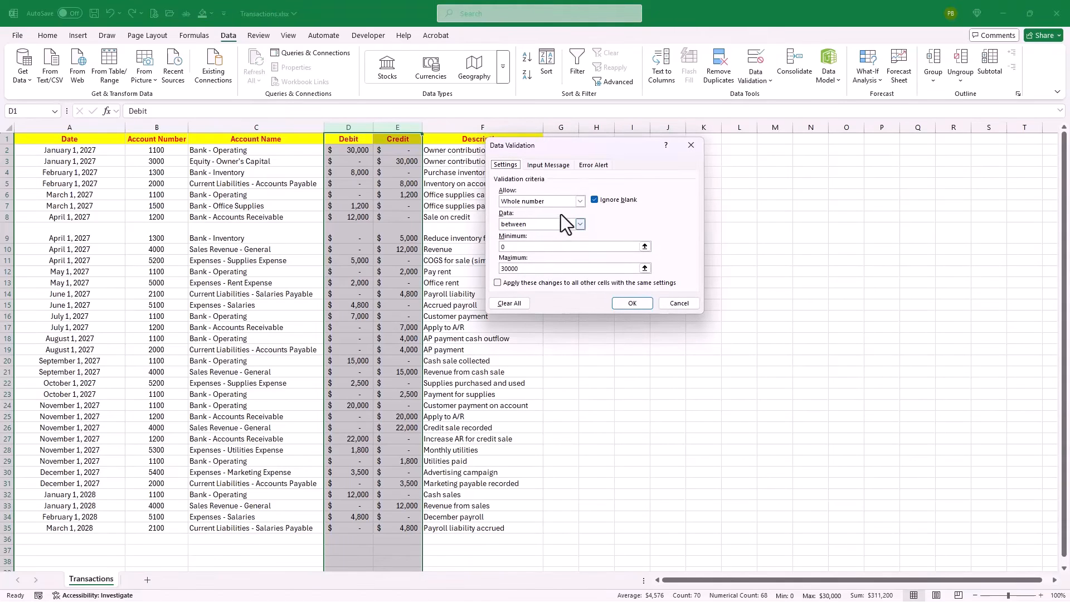
pyautogui.click(593, 164)
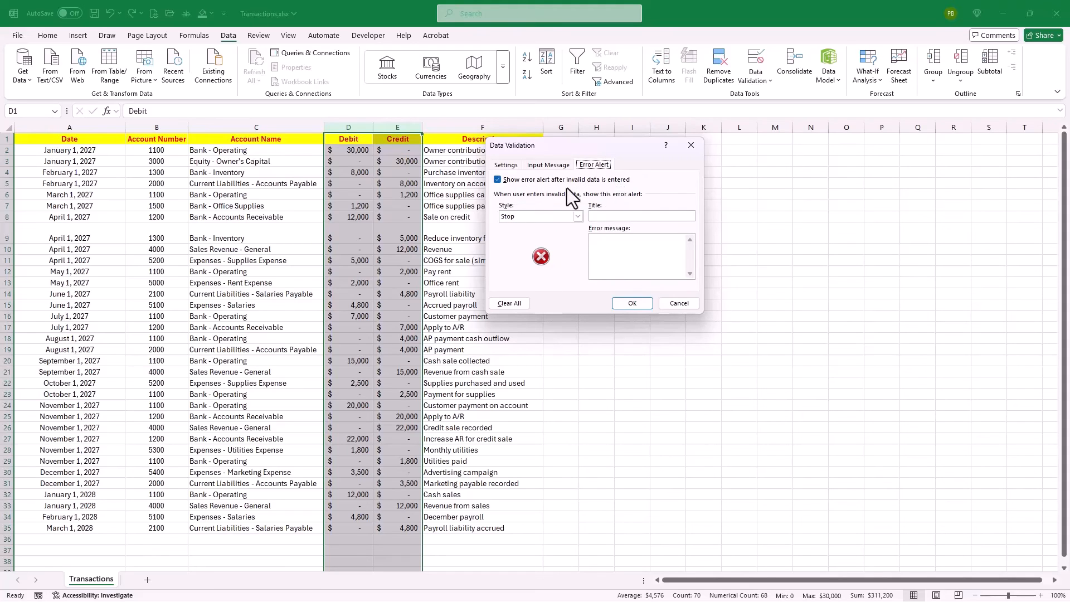
pyautogui.click(495, 181)
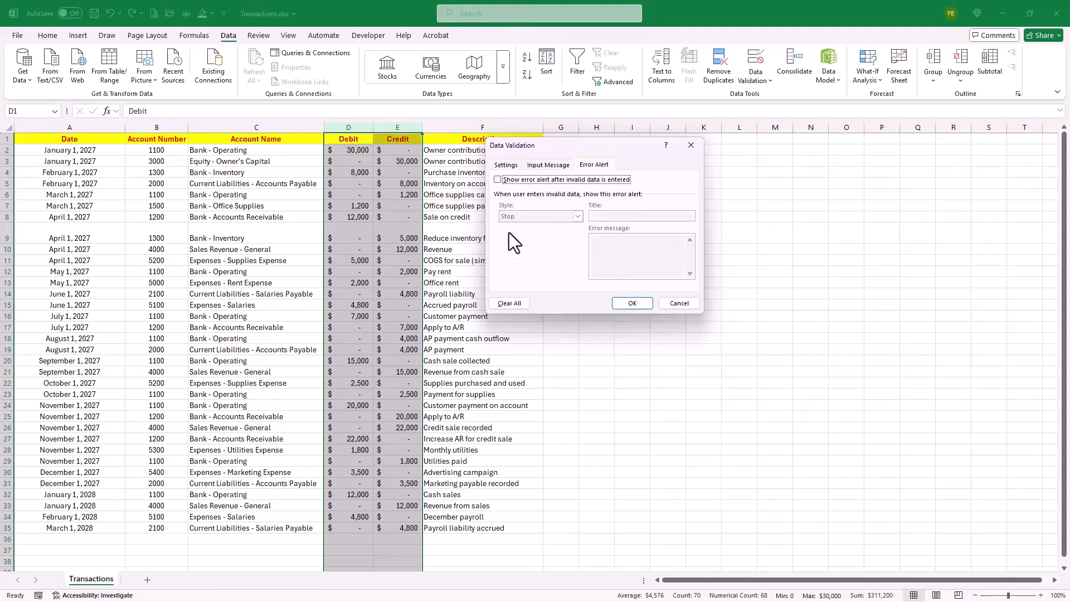
pyautogui.click(632, 303)
# - Test the rule without an error alert by entering 80000 as the Debit amount in cell D4, and undo the entry
pyautogui.click(363, 173)
pyautogui.click(181, 112)
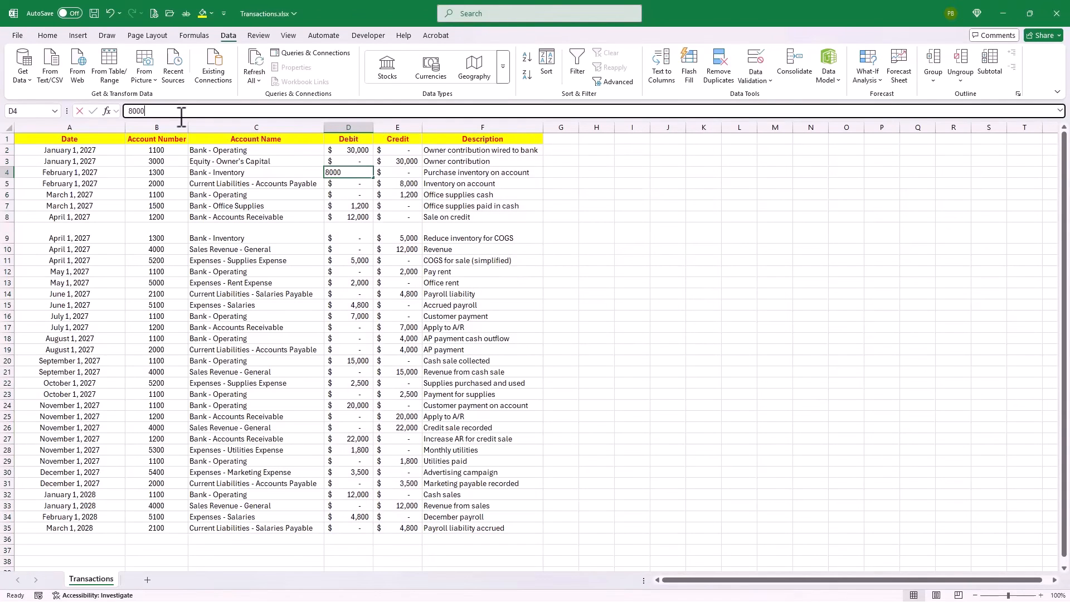
pyautogui.write('0')
pyautogui.press('Return')
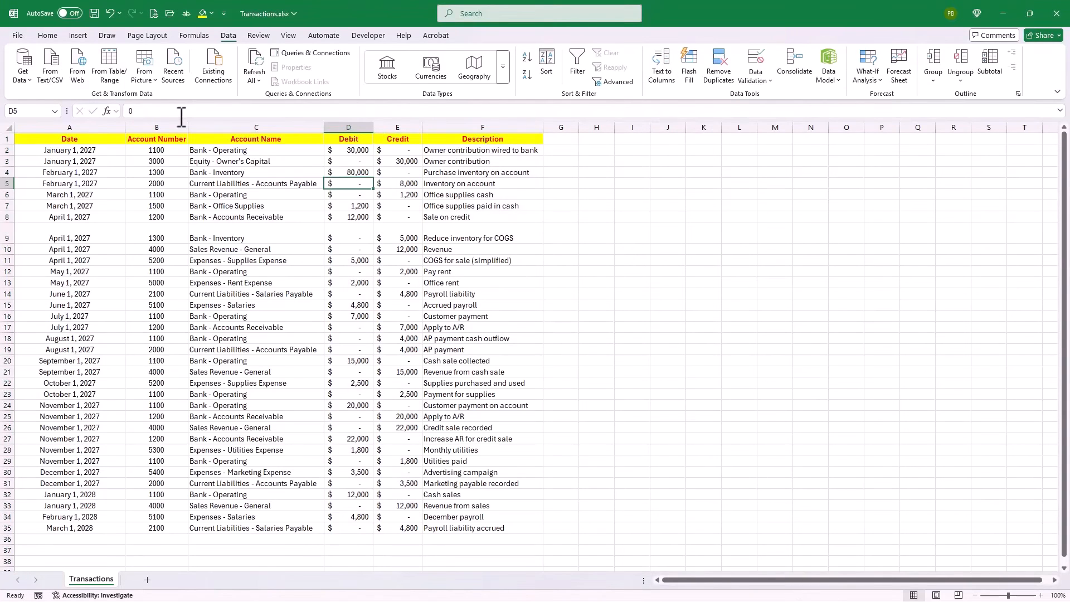
pyautogui.hotkey('ctrl', 'z')
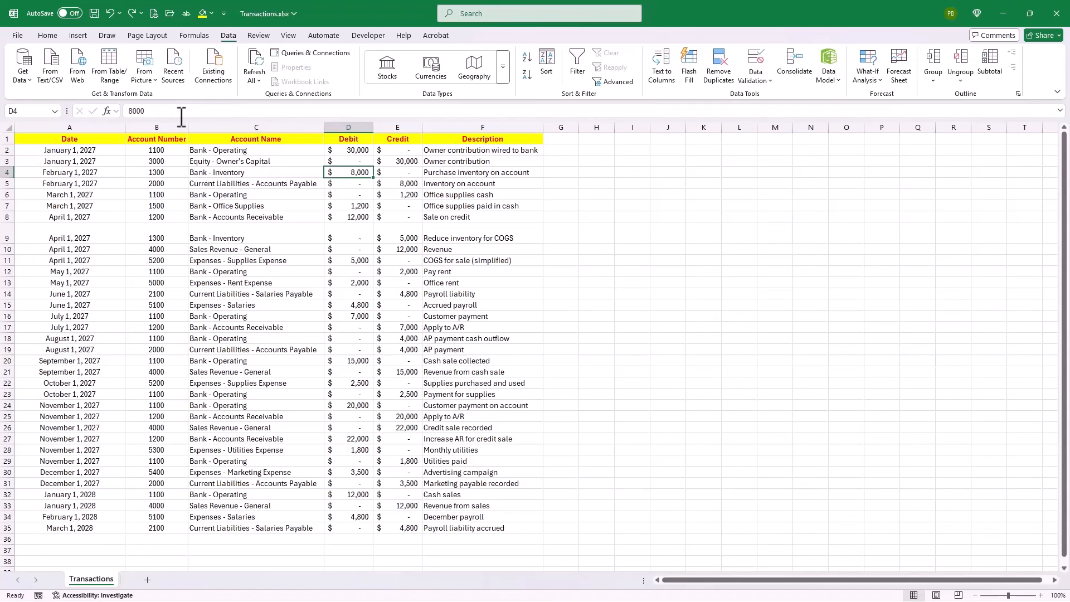
# - Reopen the data validation settings for the entire Debit and Credit columns and turn the error alert for invalid data back on
pyautogui.moveTo(354, 128); pyautogui.dragTo(529, 121)
pyautogui.click(757, 77)
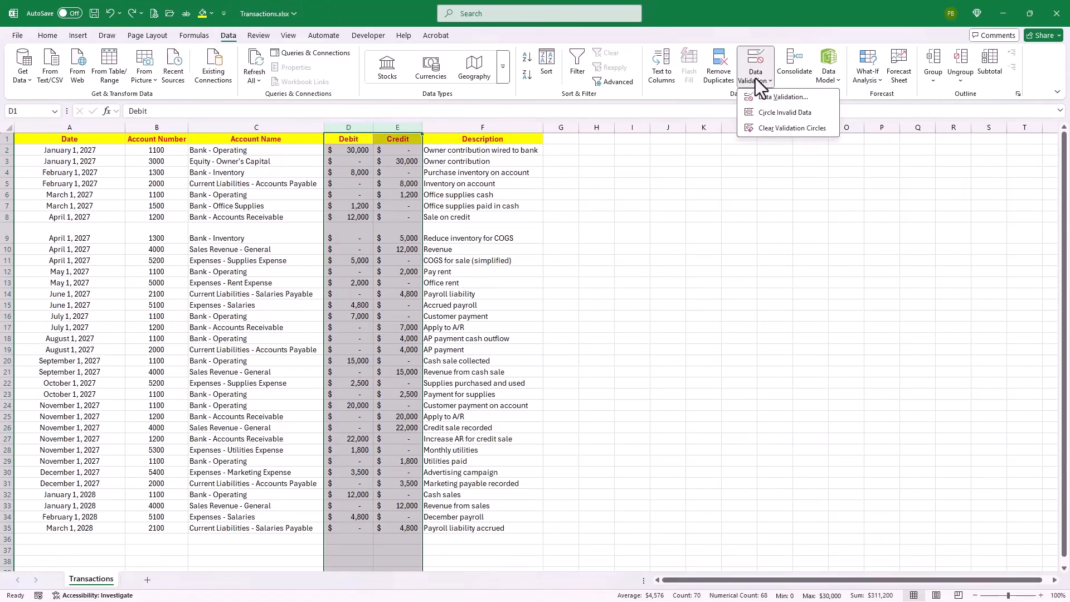
pyautogui.click(793, 98)
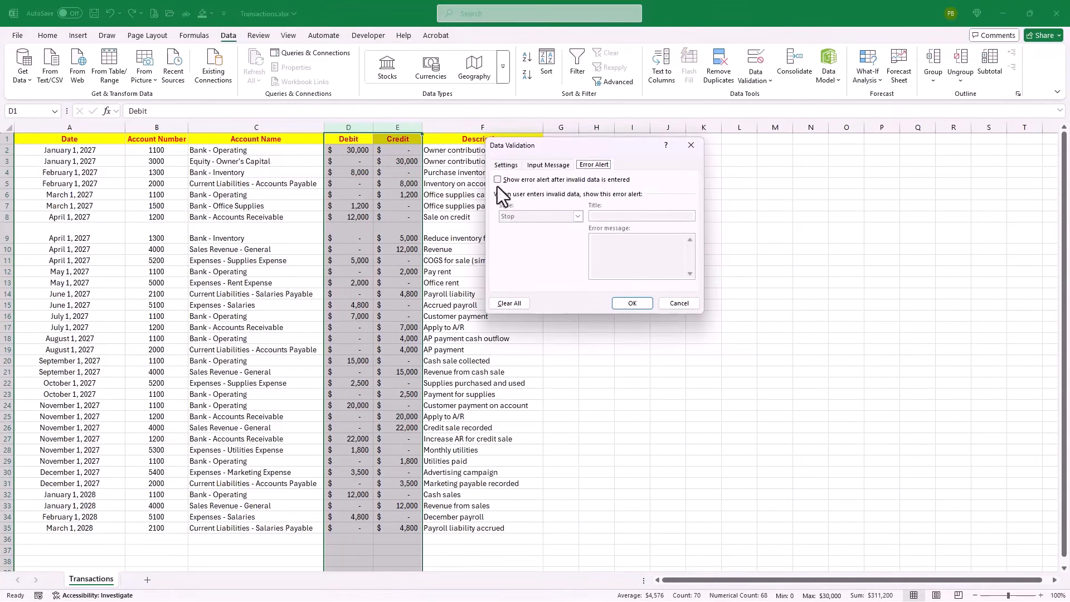
pyautogui.click(497, 180)
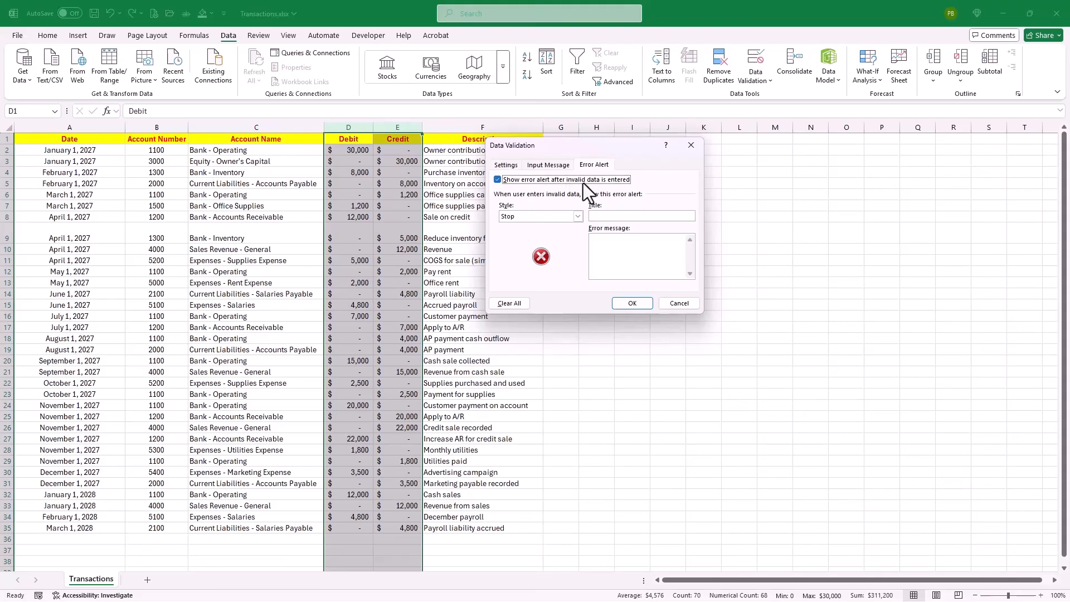
# - Try the Warning and Information error alert styles and settle on Warning
pyautogui.click(578, 216)
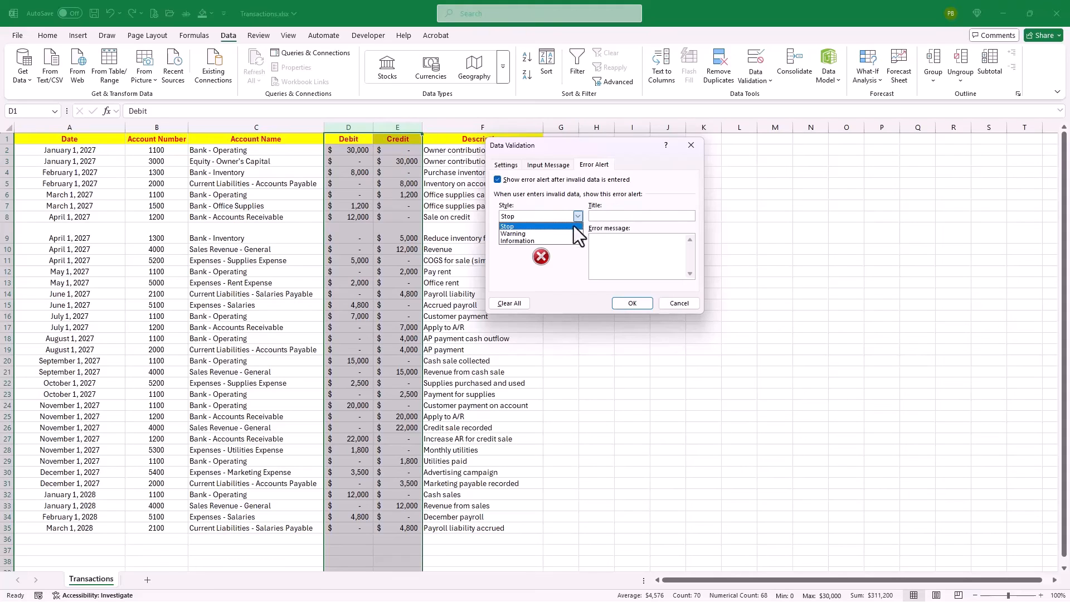
pyautogui.click(551, 234)
pyautogui.click(577, 216)
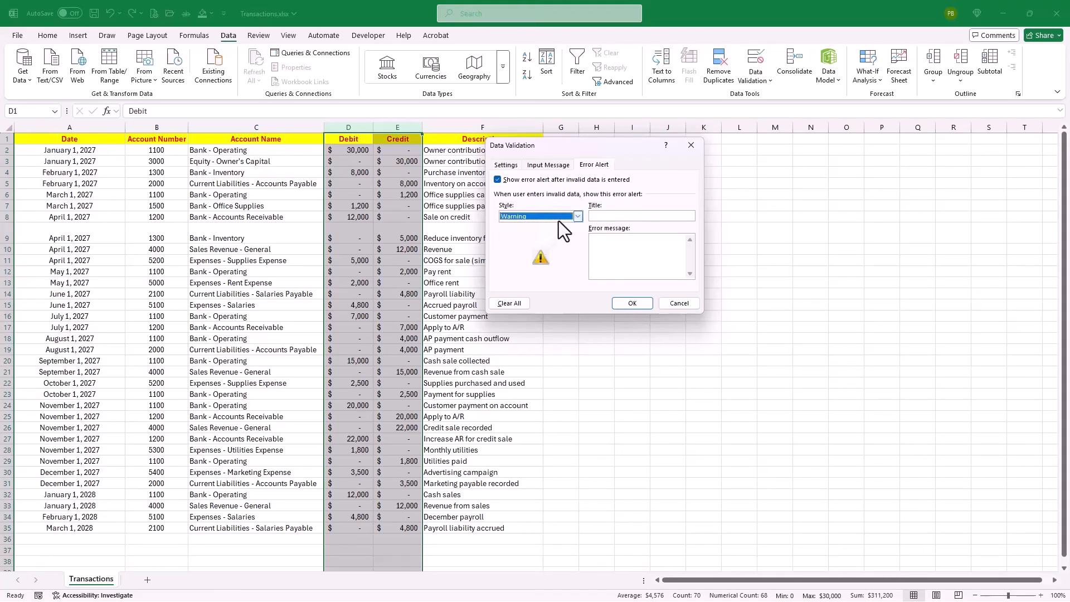
pyautogui.click(539, 239)
pyautogui.click(552, 216)
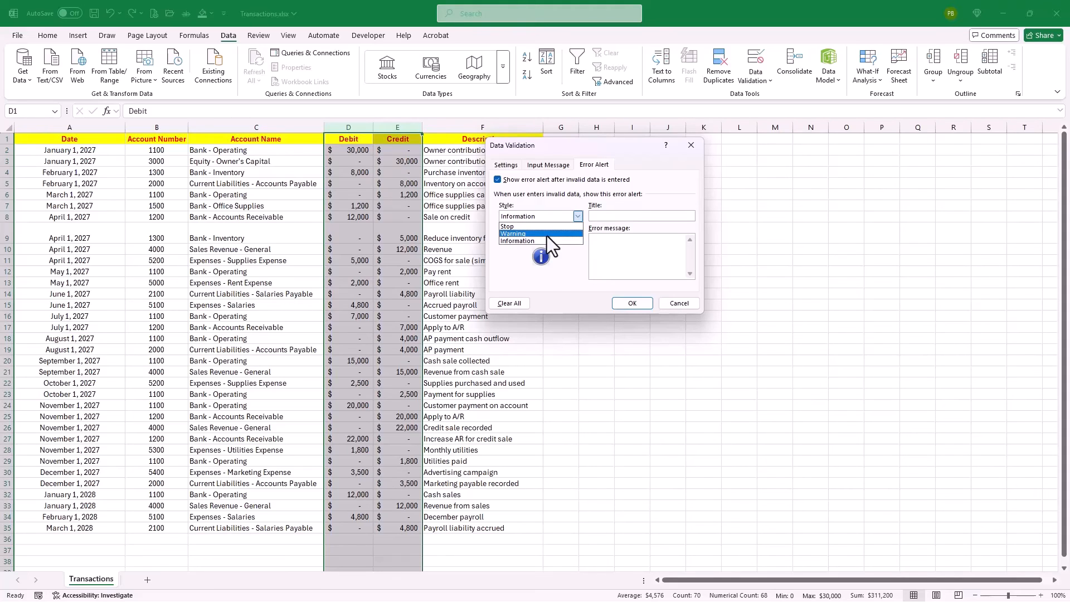
pyautogui.click(547, 234)
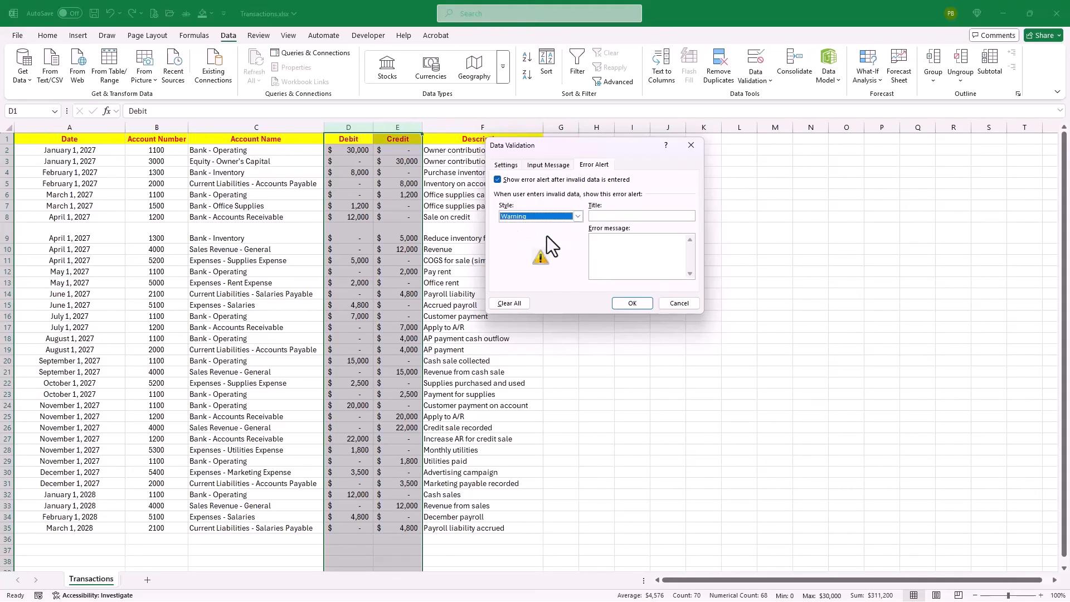
# - Title the alert "Are you sure?" with the message "You should not enter negative numbers, or numbers above $30,000. Are you sure?" and apply it
pyautogui.click(602, 216)
pyautogui.write('Are you sure?')
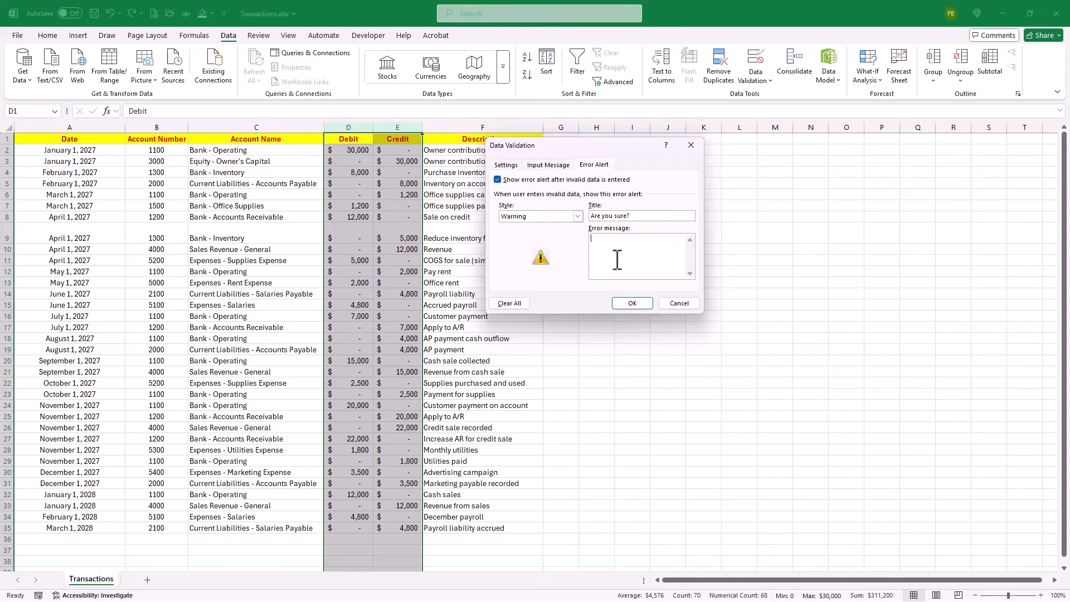
pyautogui.write('You should not enter negative numbers, or numbers above')
pyautogui.click(506, 165)
pyautogui.click(593, 164)
pyautogui.click(676, 255)
pyautogui.write('$30,000. Are you sure?')
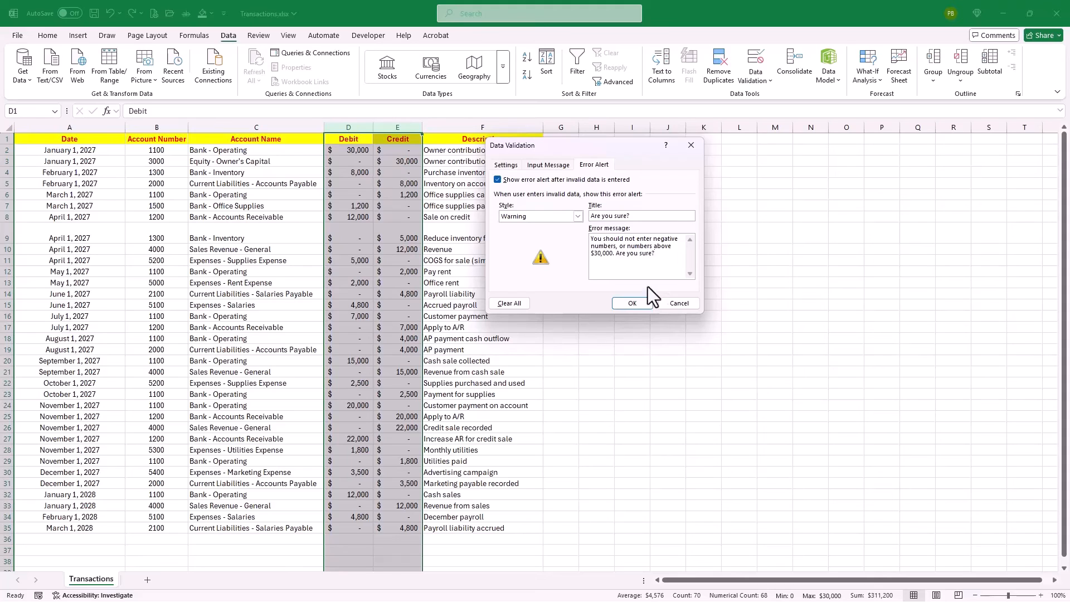
pyautogui.click(644, 299)
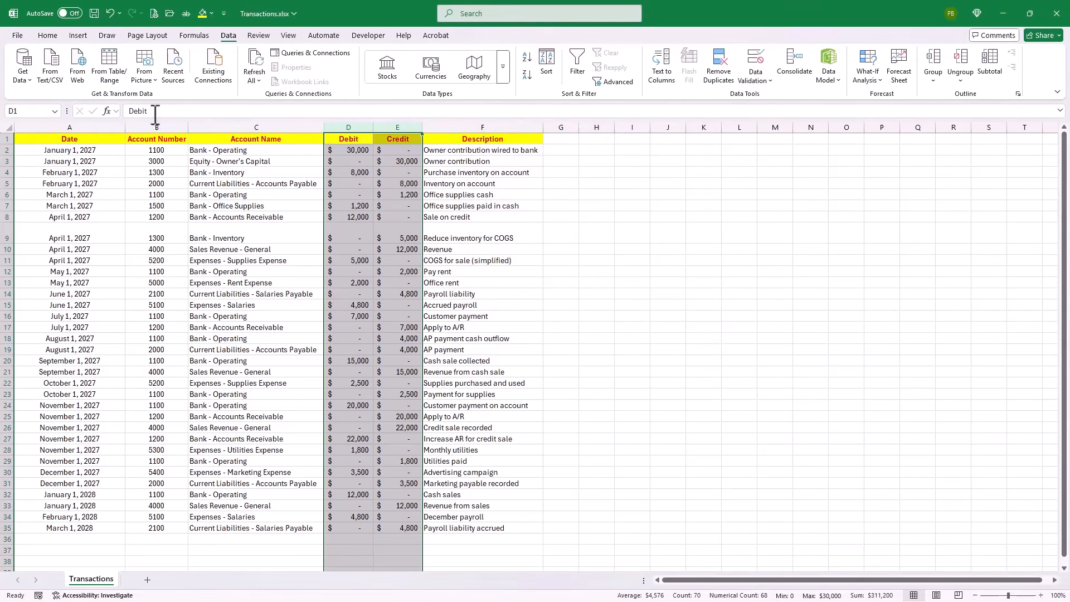
# - Test the warning by entering -8000 as the Debit amount in cell D4, declining it once and accepting it on the second attempt
pyautogui.click(354, 172)
pyautogui.click(128, 111)
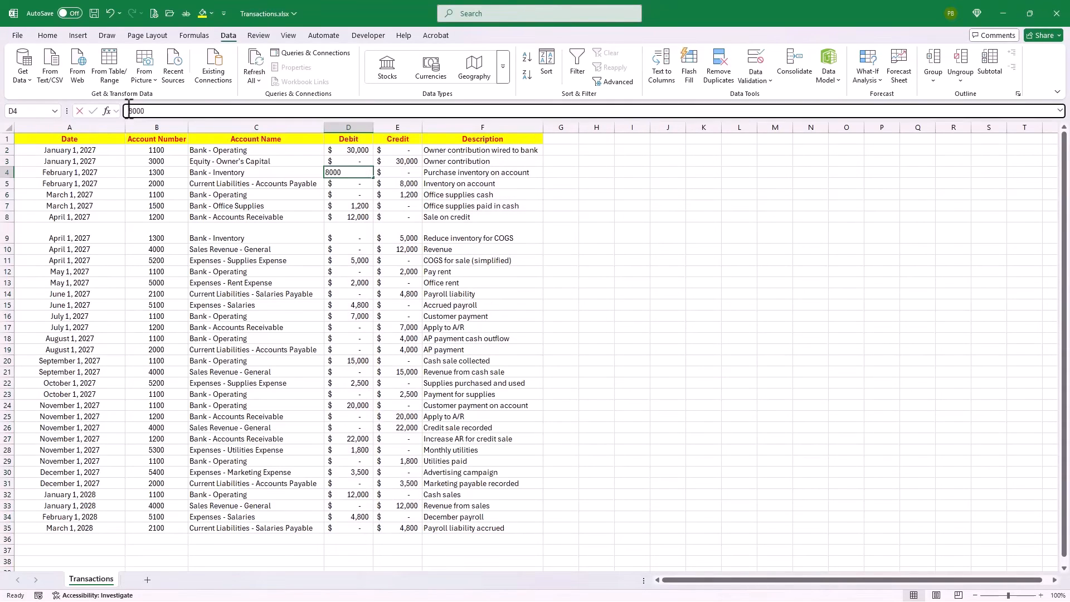
pyautogui.write('-')
pyautogui.press('Return')
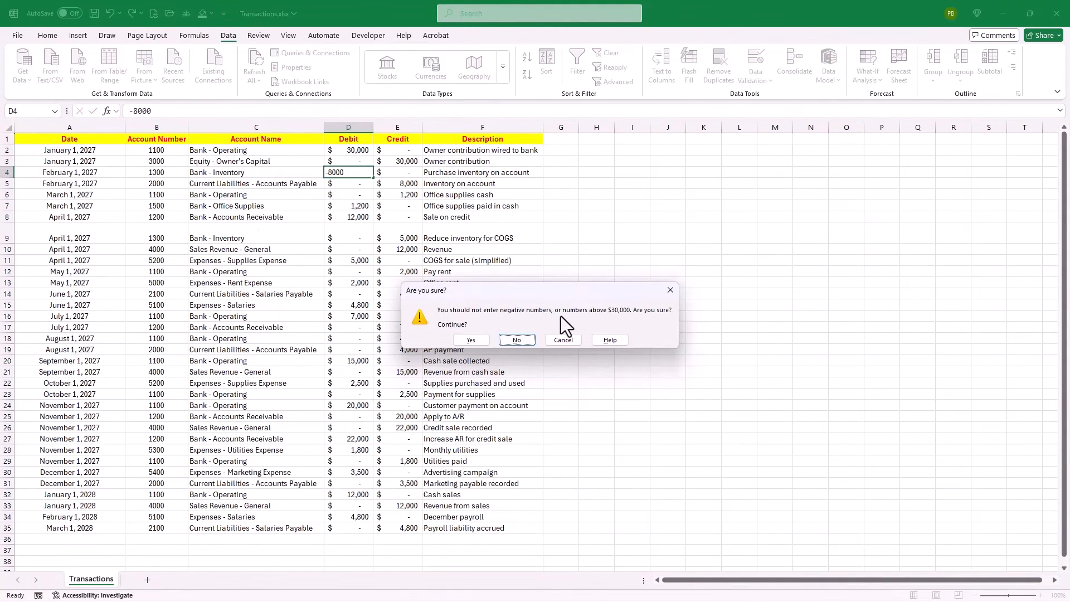
pyautogui.click(525, 339)
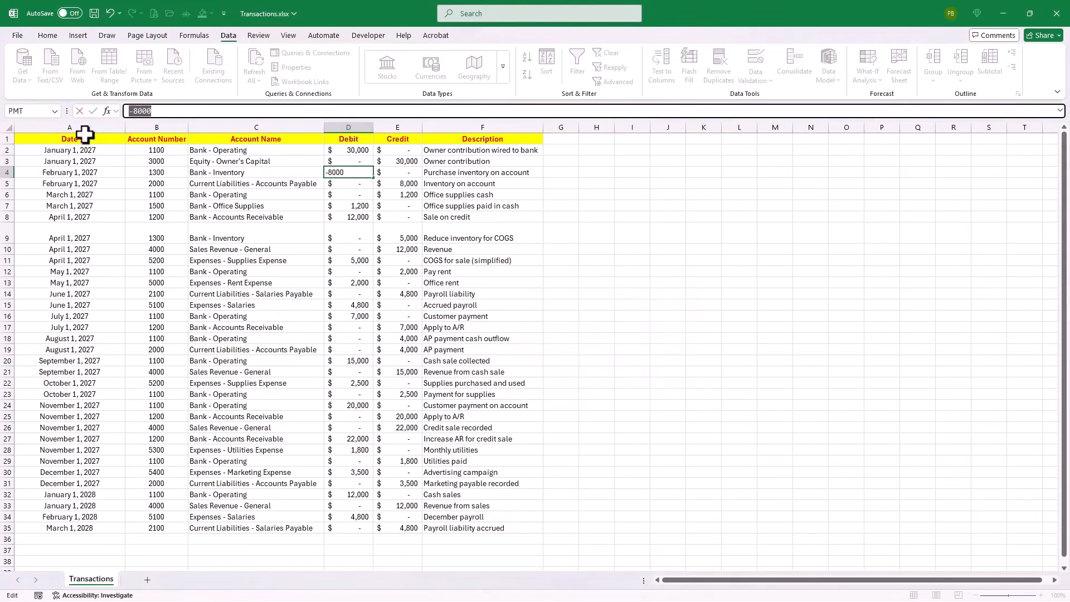
pyautogui.click(94, 112)
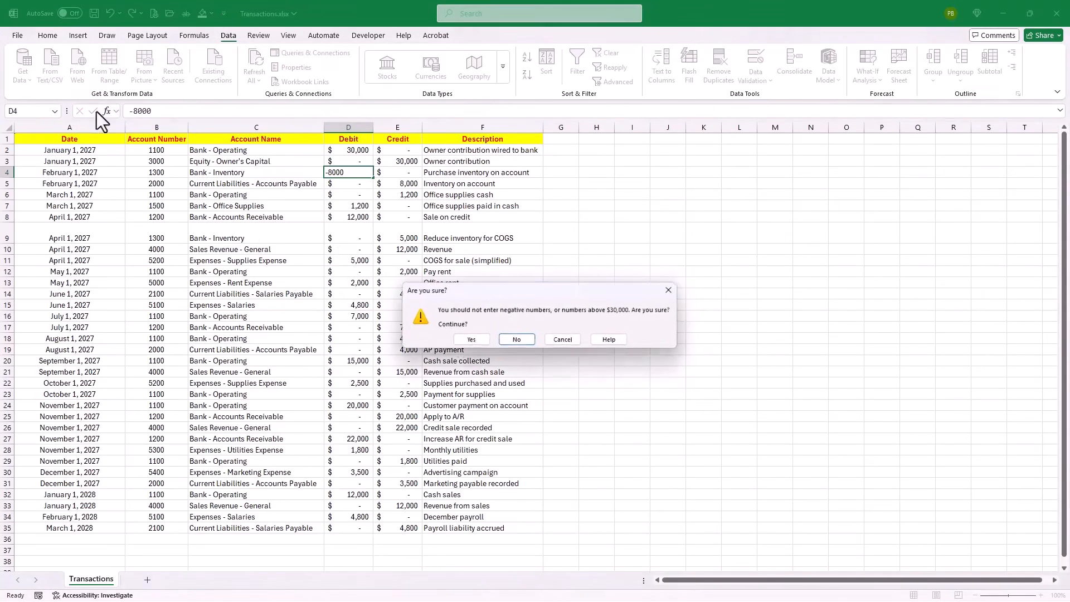
pyautogui.click(466, 338)
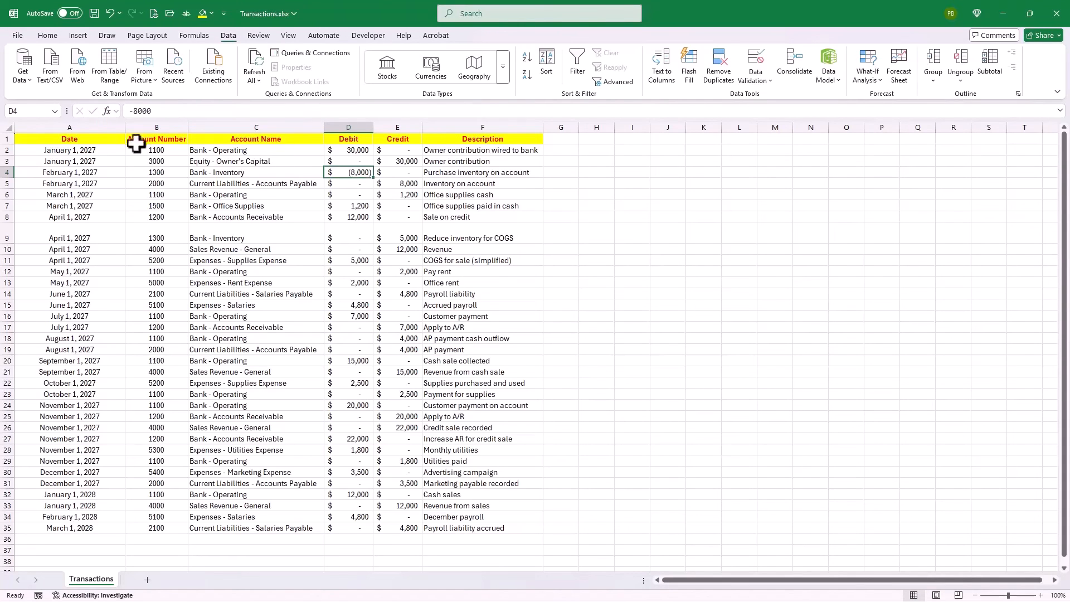
# - Open the data validation settings for the entire Date column and set the criteria to allow dates
pyautogui.click(78, 128)
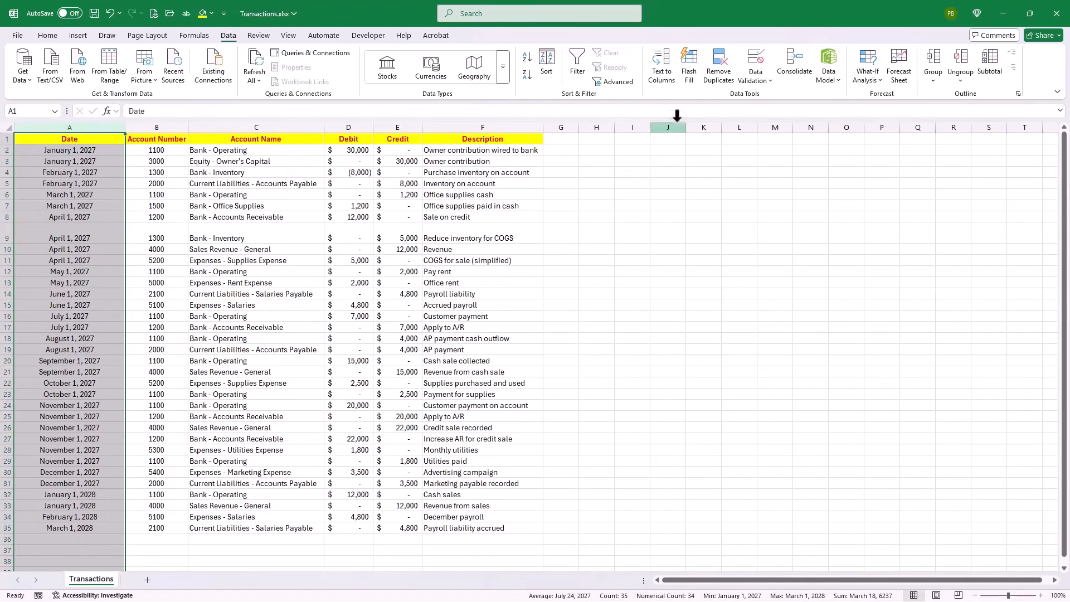
pyautogui.click(757, 80)
pyautogui.click(782, 98)
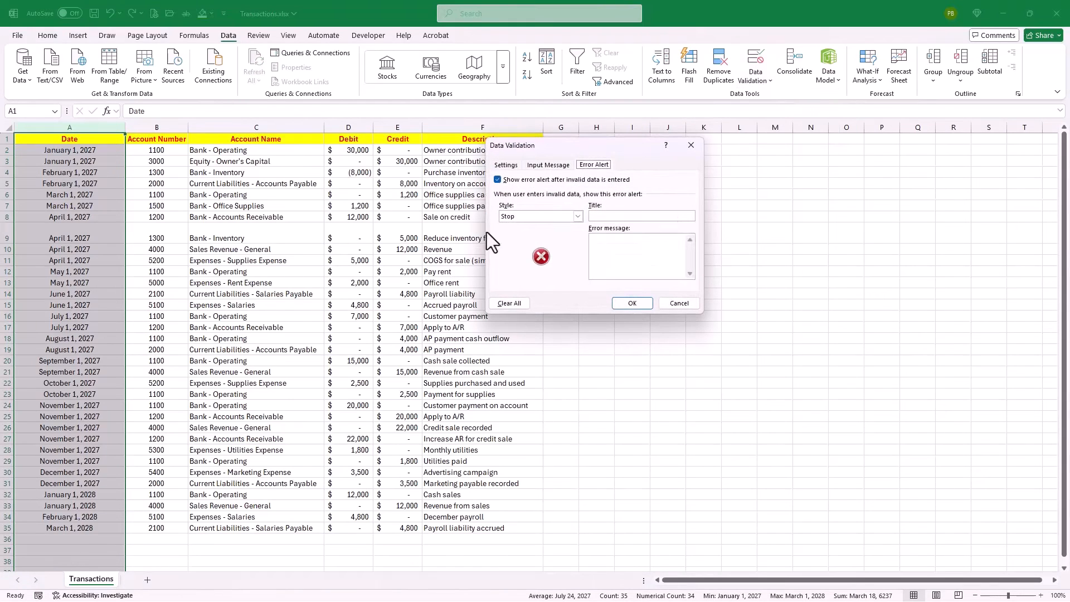
pyautogui.click(505, 166)
pyautogui.click(534, 201)
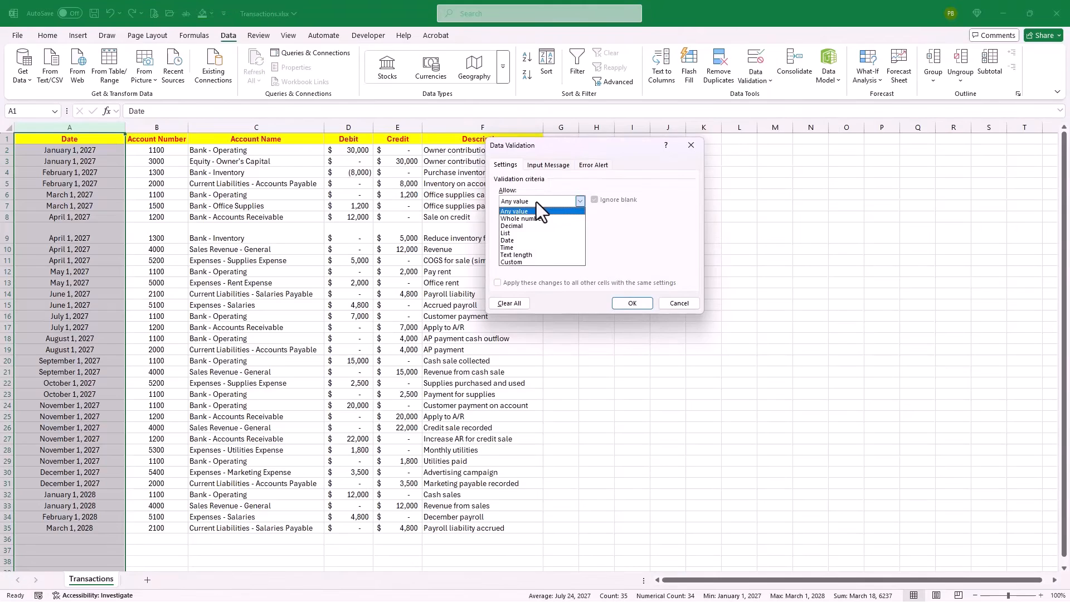
pyautogui.click(520, 241)
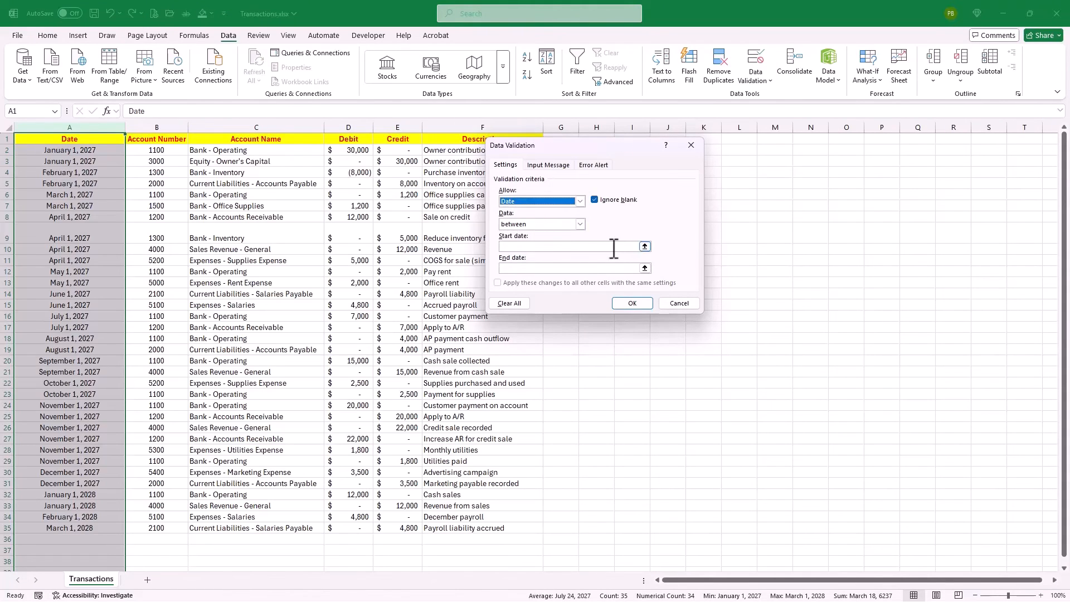
# - Set the Date column rule's start date to cell A2 and end date to cell A35, and apply it
pyautogui.click(620, 247)
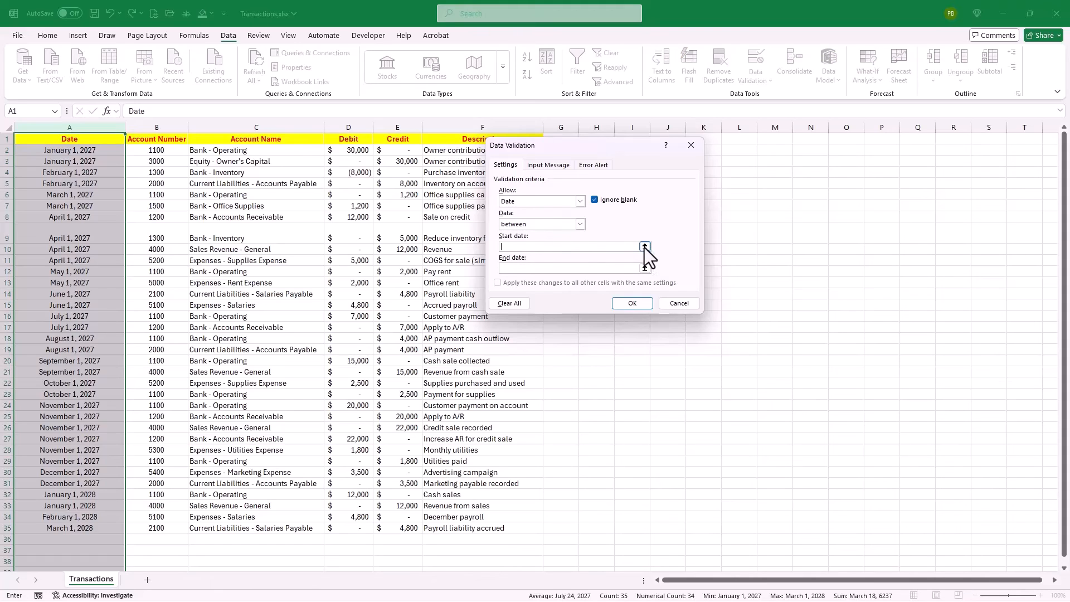
pyautogui.click(644, 247)
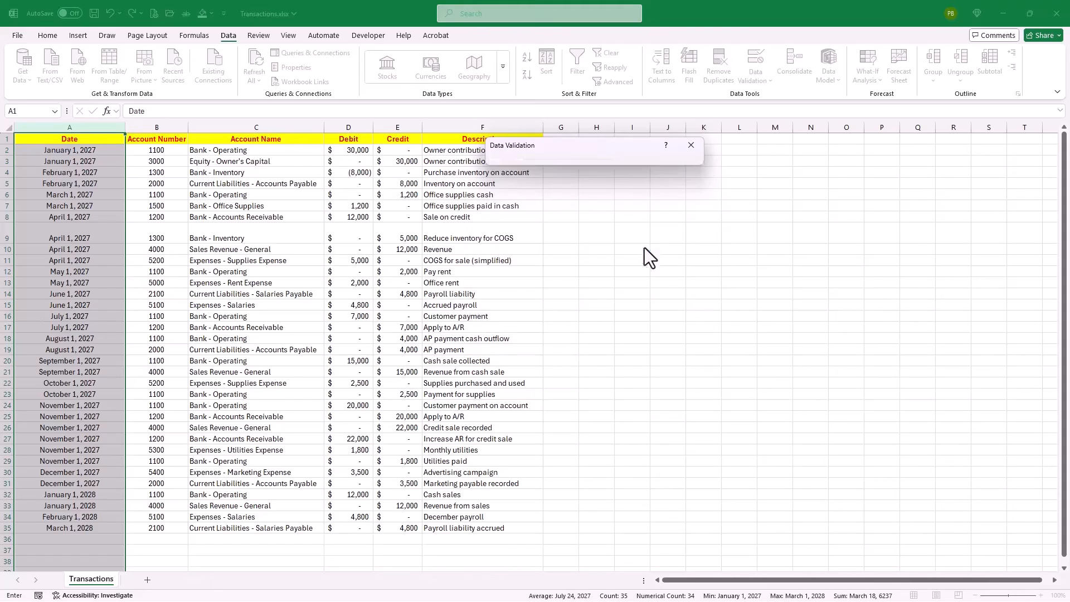
pyautogui.click(87, 150)
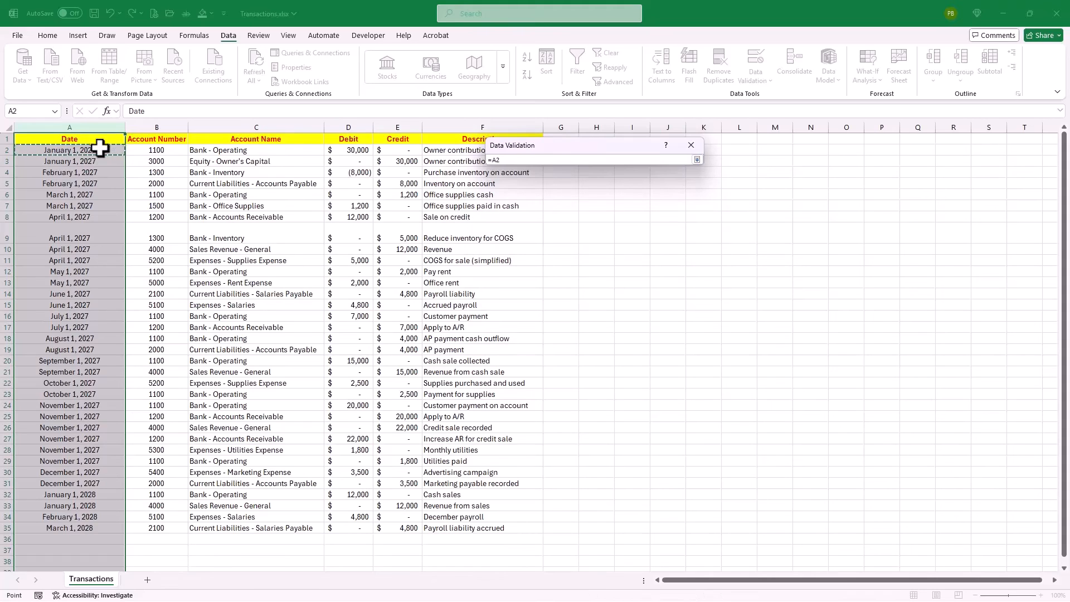
pyautogui.press('Return')
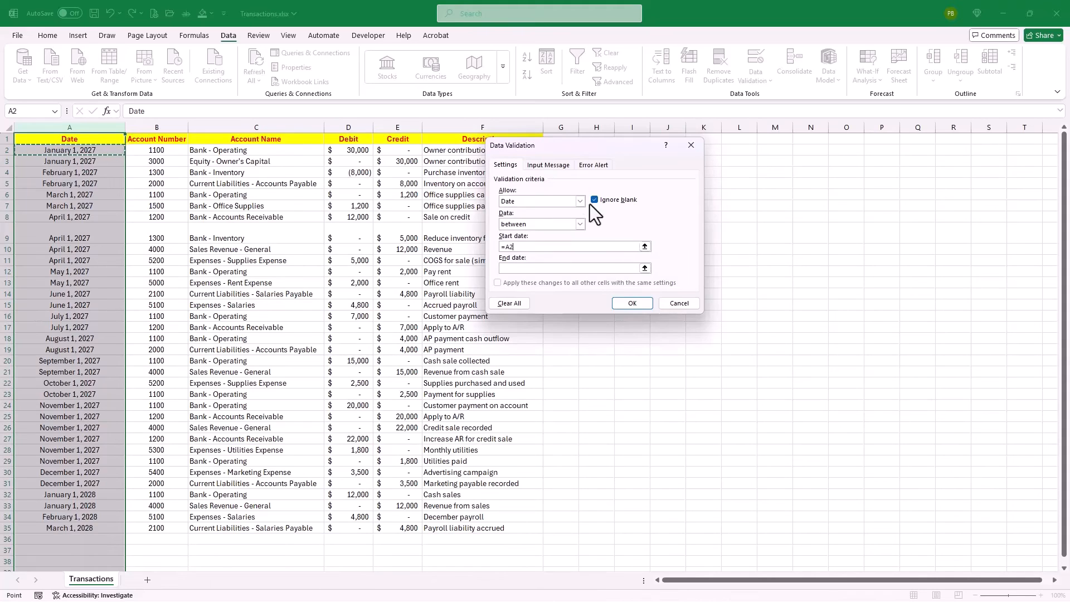
pyautogui.click(645, 268)
pyautogui.click(78, 530)
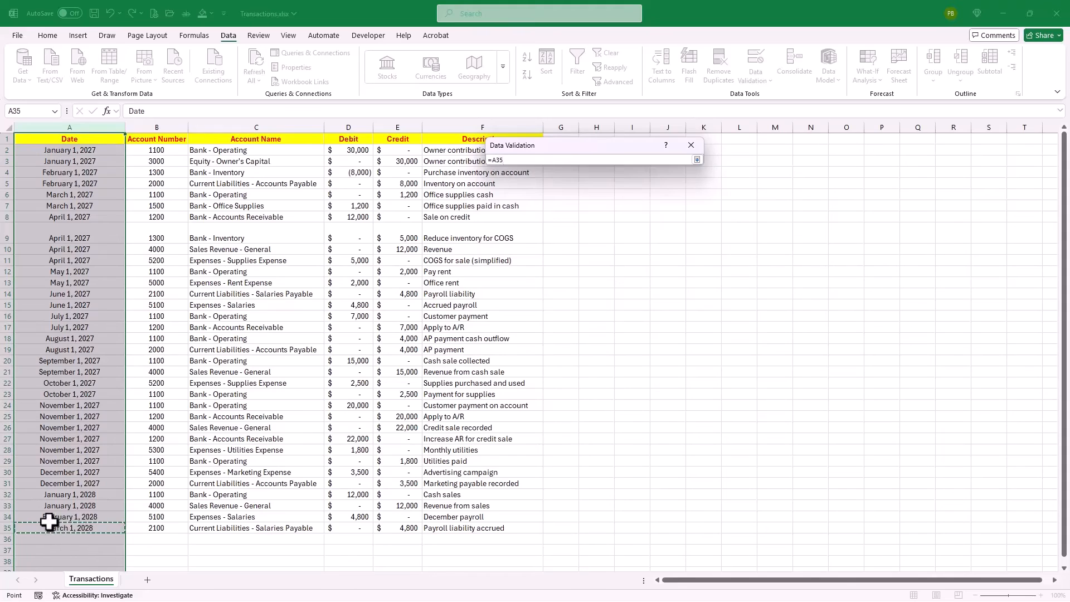
pyautogui.press('Return')
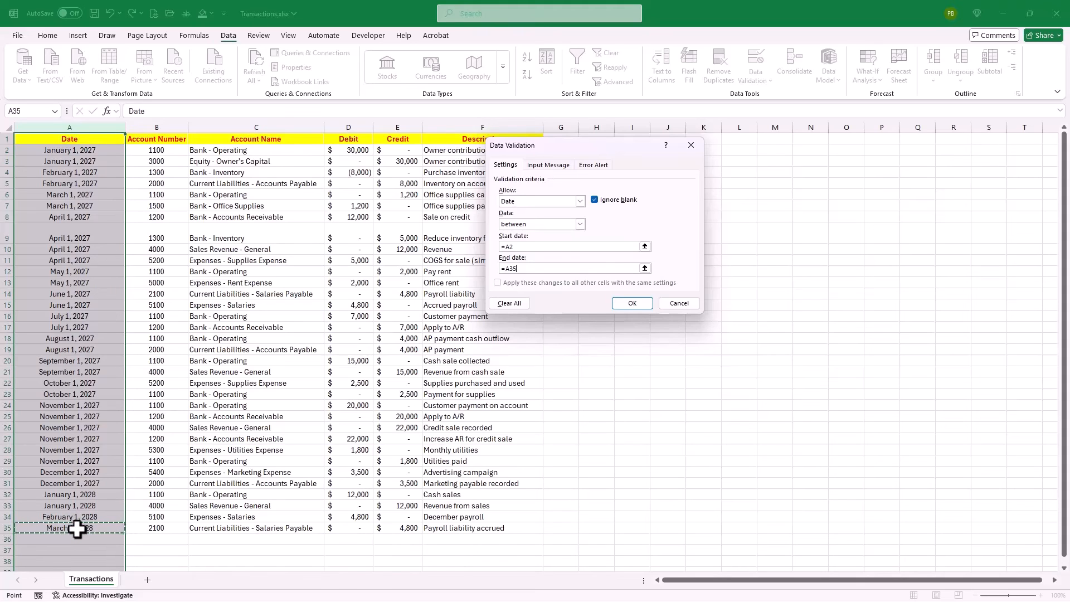
pyautogui.press('Return')
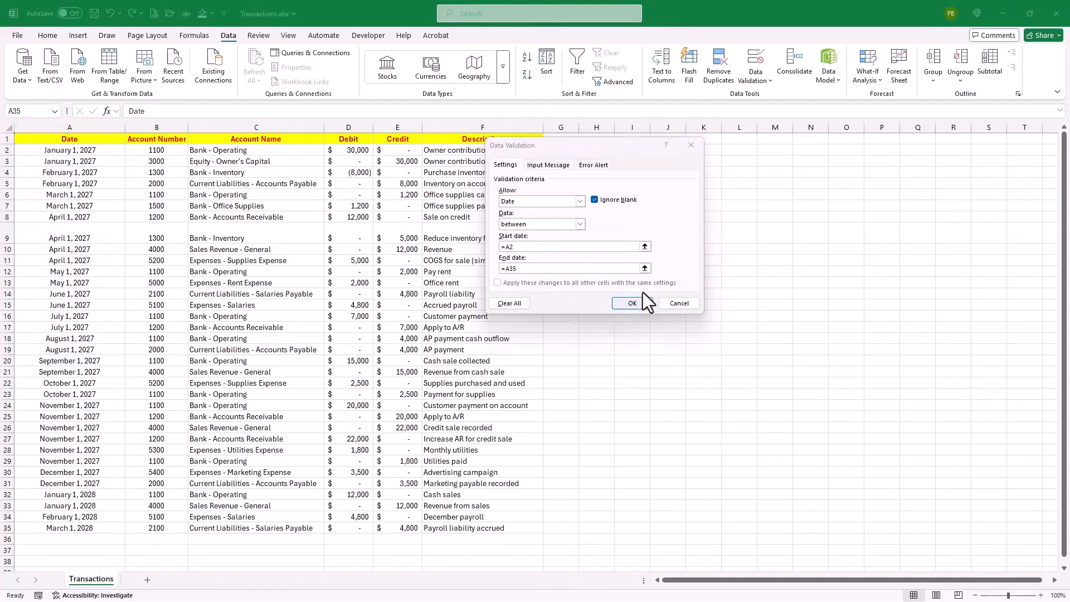
# - Set the Date column rule's start date to 1/1/2000 and its end date to 12/31/2099
pyautogui.click(521, 247)
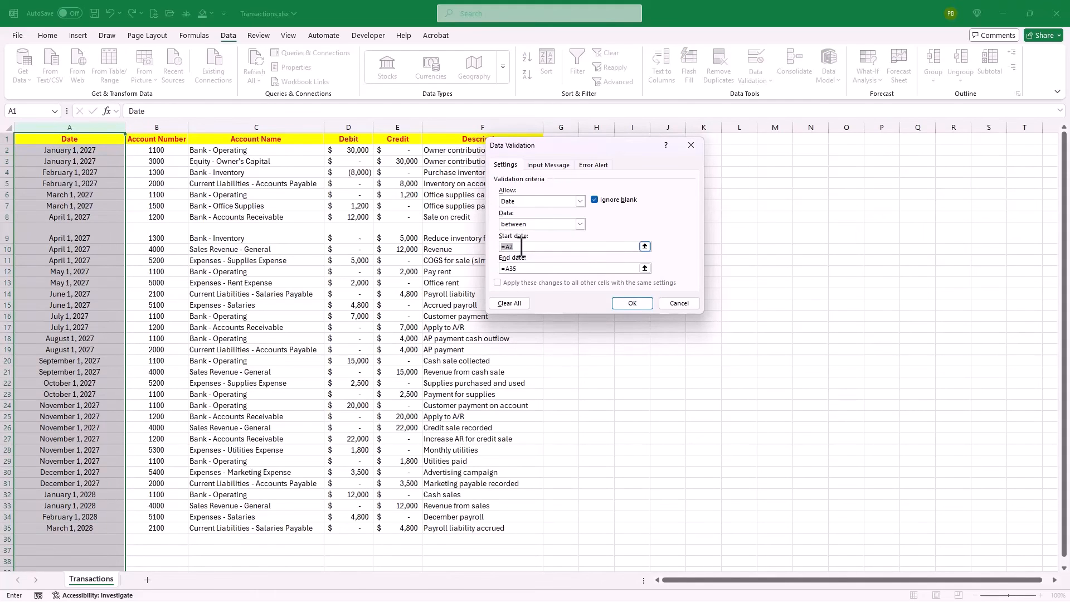
pyautogui.write('1/1/2000')
pyautogui.click(501, 268)
pyautogui.write('12/31/2099')
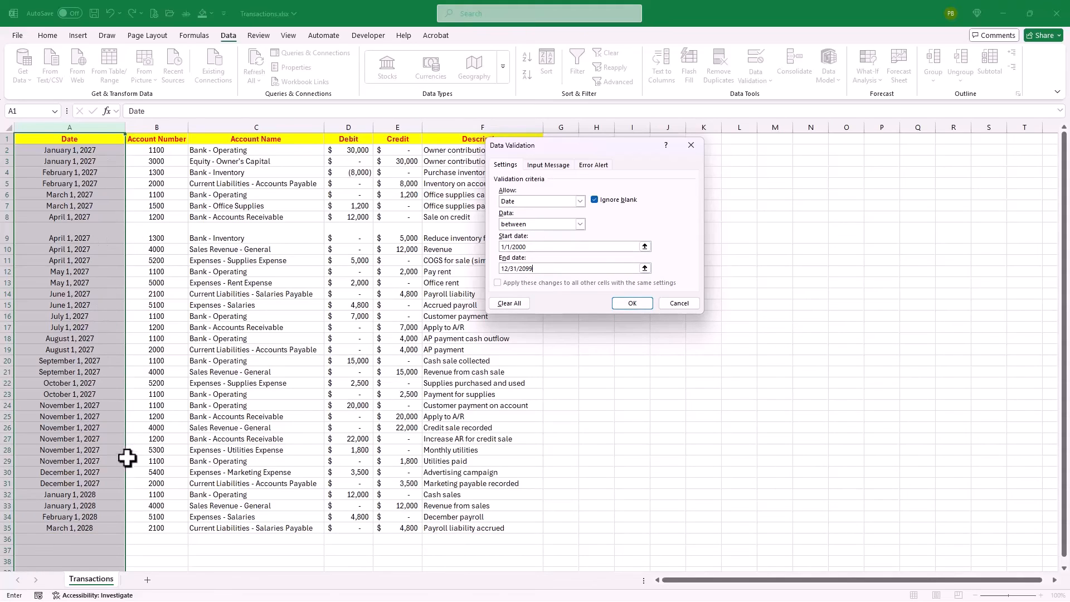
# - Add a Warning alert titled "Are you sure?" with the message "This date is outside of the current century." and apply the rule
pyautogui.click(592, 165)
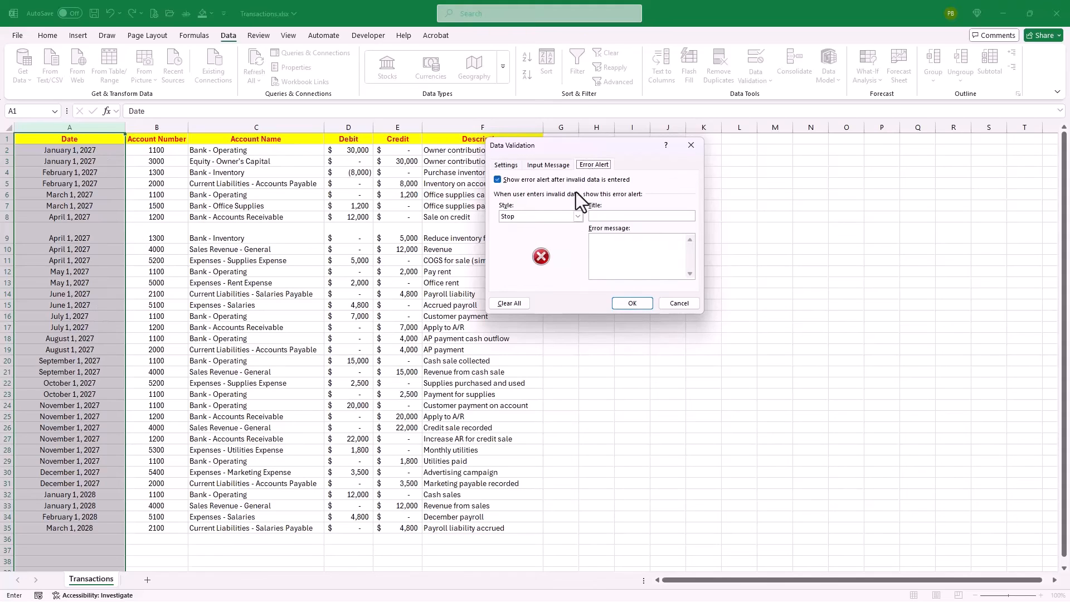
pyautogui.click(563, 220)
pyautogui.click(543, 233)
pyautogui.click(646, 216)
pyautogui.write('Are you sure?')
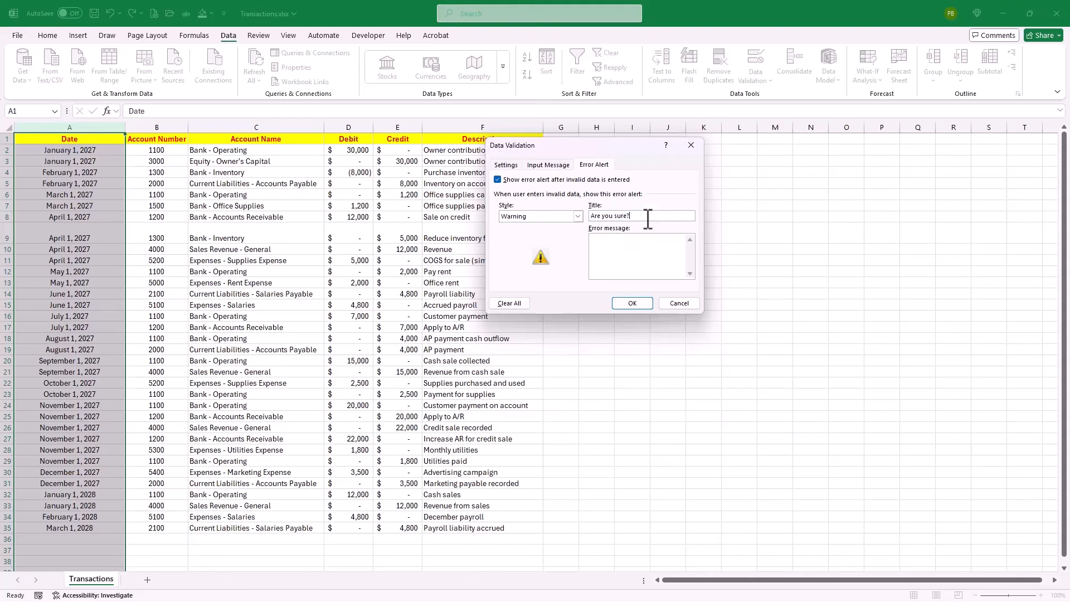
pyautogui.click(654, 248)
pyautogui.write('This date is outside of the current century.')
pyautogui.click(632, 302)
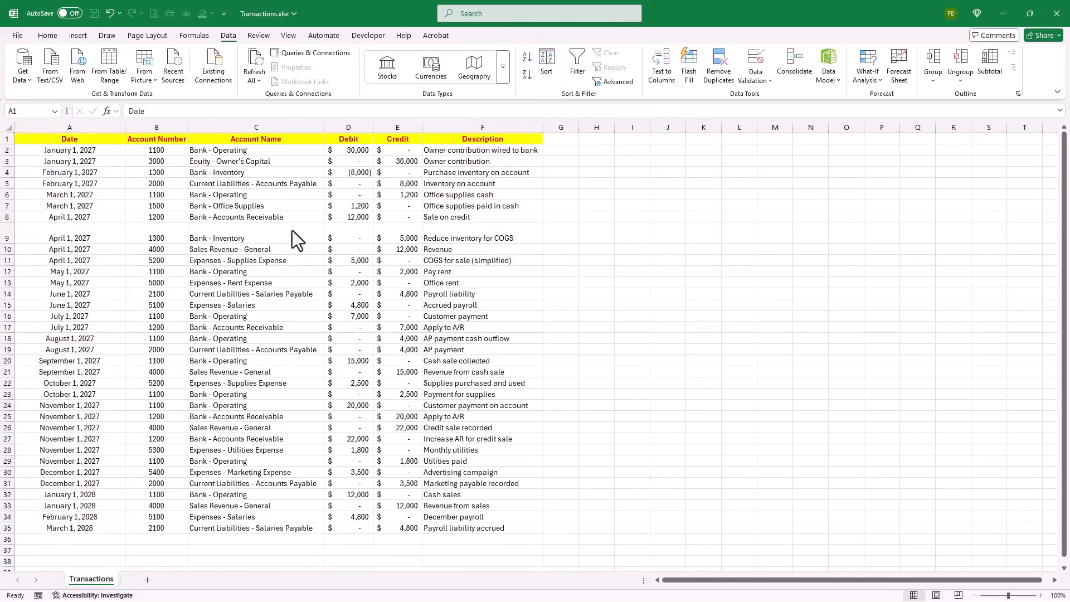
# - Test the date rule by changing the date in cell A2 to 1/1/1927 and accepting the warning
pyautogui.click(110, 150)
pyautogui.moveTo(141, 112); pyautogui.dragTo(150, 115)
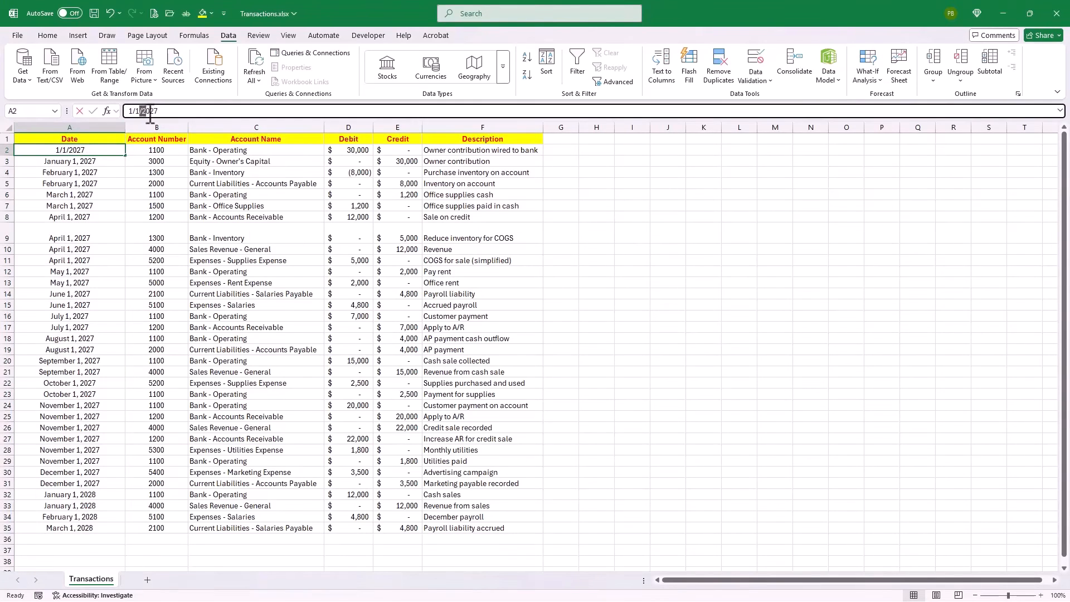
pyautogui.write('/19')
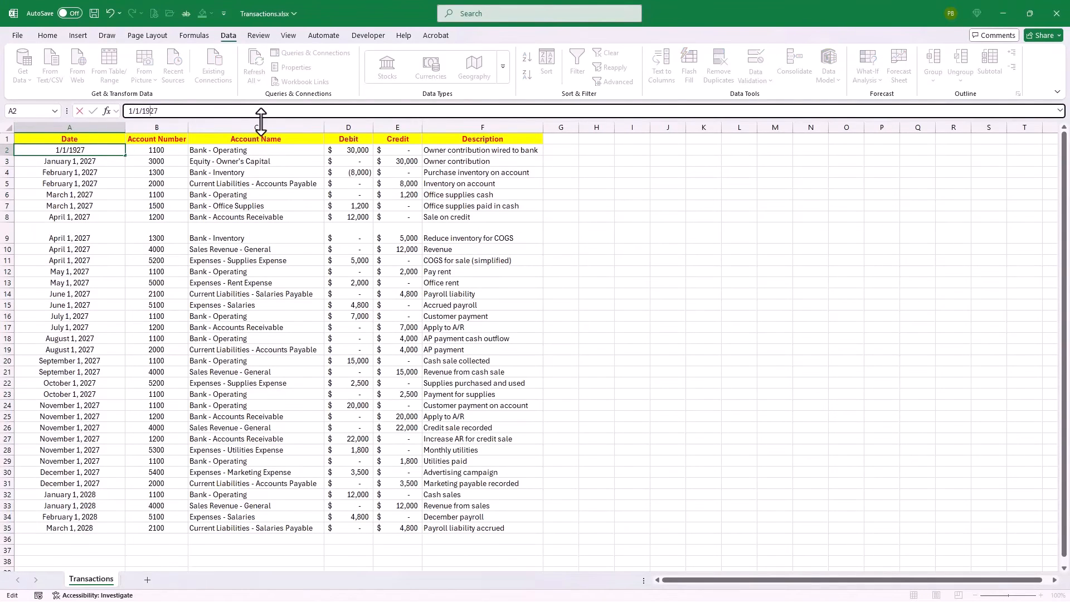
pyautogui.press('Return')
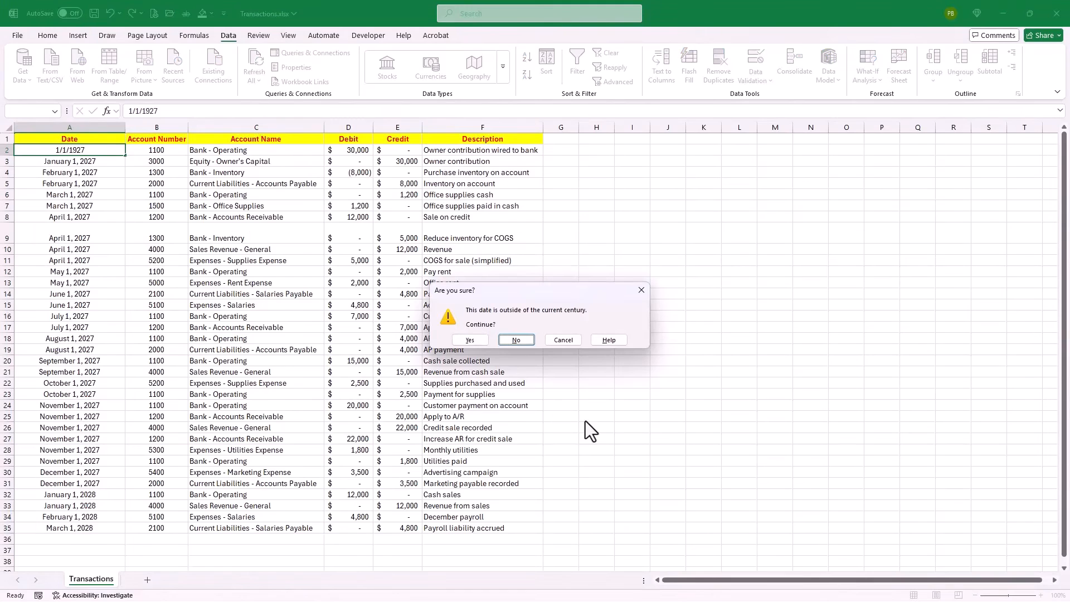
pyautogui.click(469, 340)
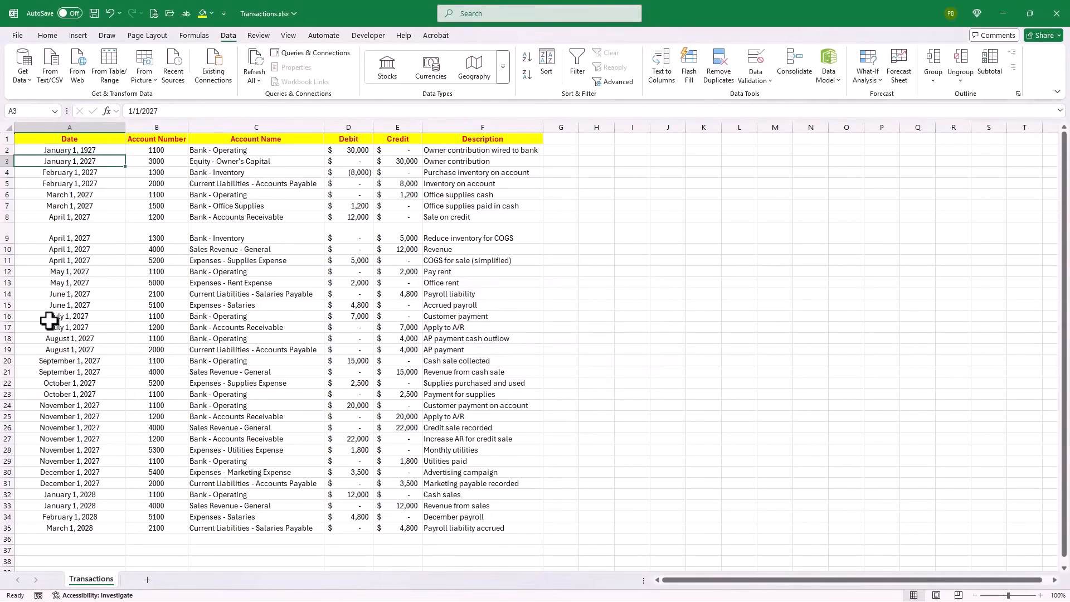
# - Test the upper date limit by changing cell A16 to 7/1/2127 and accepting the warning
pyautogui.click(66, 315)
pyautogui.click(149, 111)
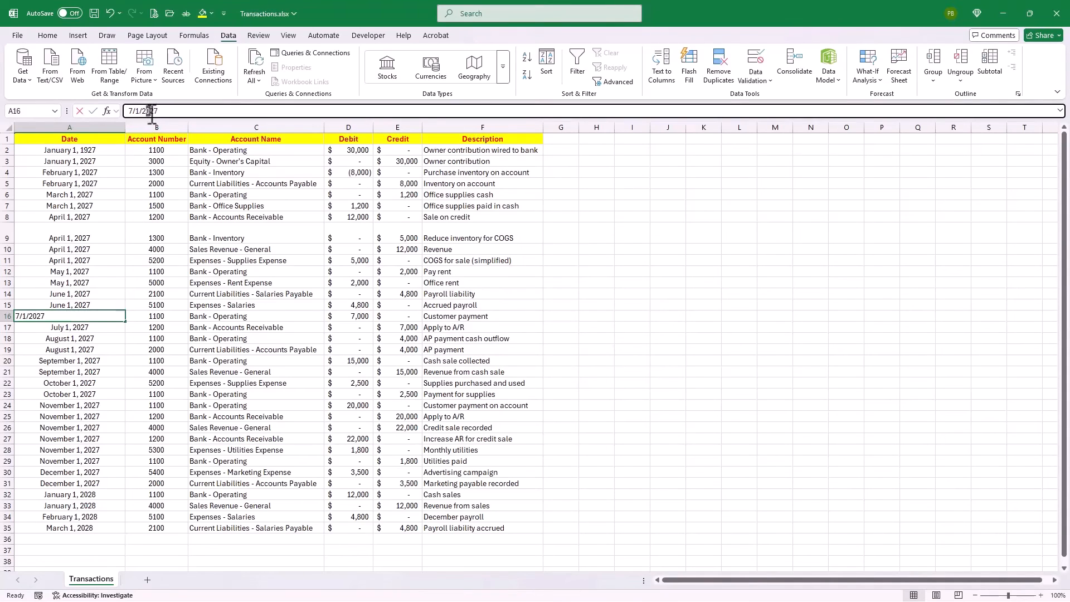
pyautogui.press('BackSpace')
pyautogui.write('1')
pyautogui.press('Return')
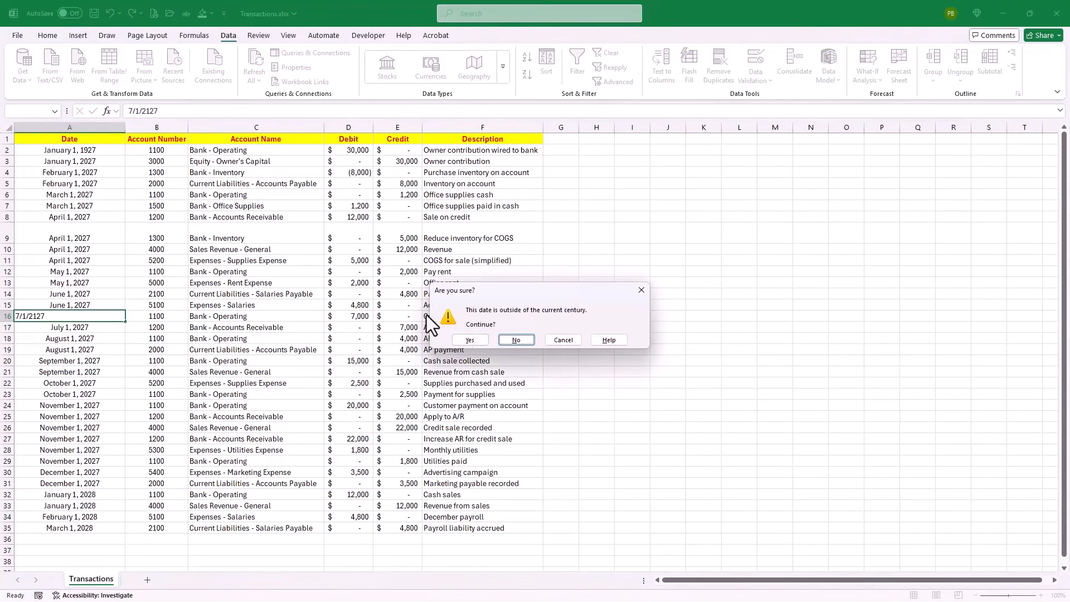
pyautogui.click(475, 341)
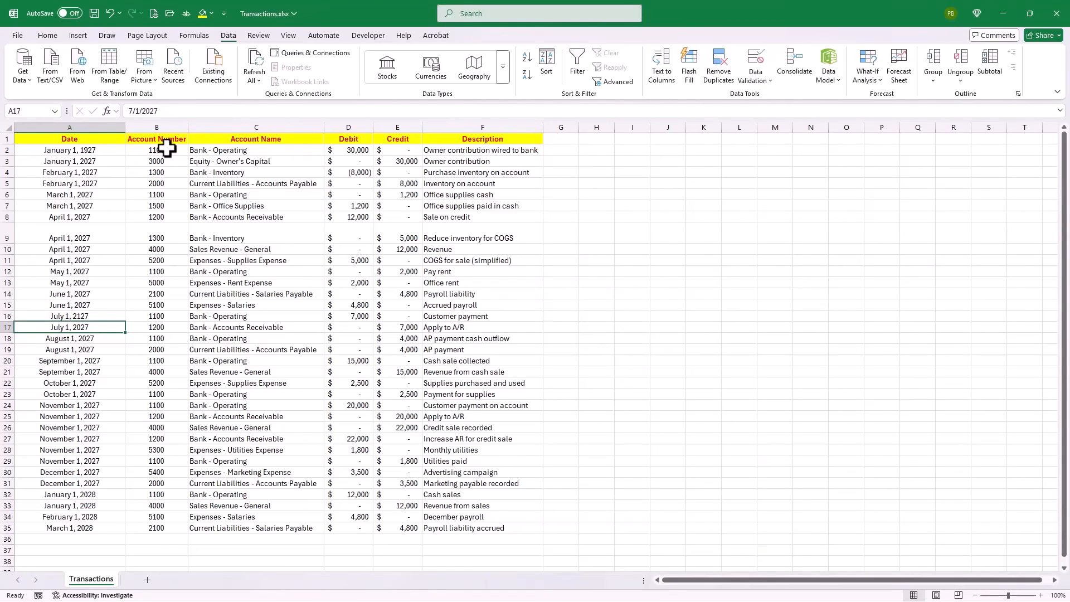
# - Open the data validation settings for the entire Account Number column
pyautogui.moveTo(167, 147); pyautogui.dragTo(176, 527)
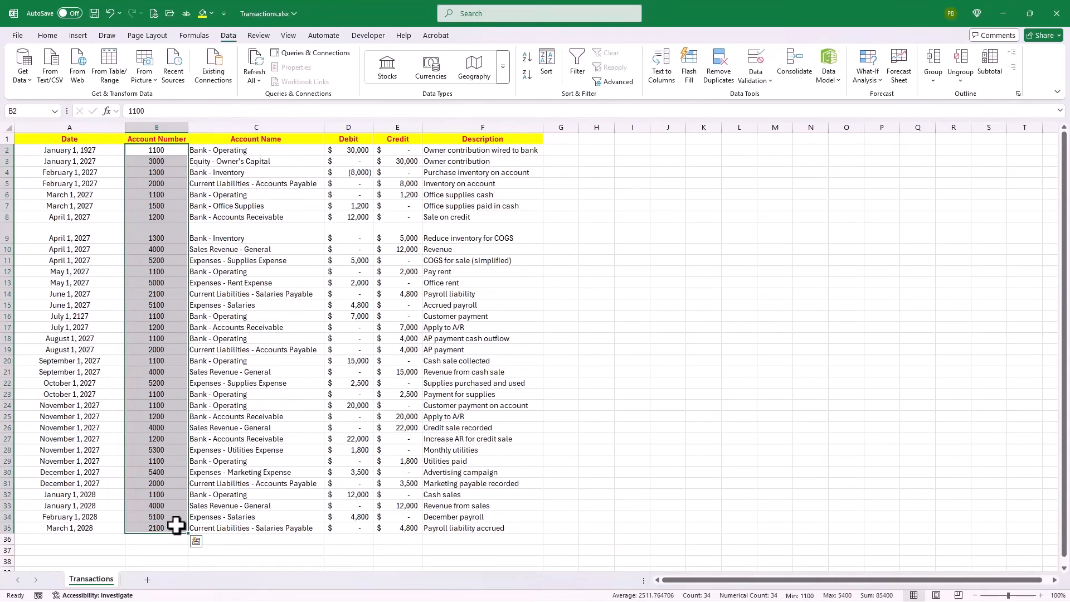
pyautogui.click(165, 127)
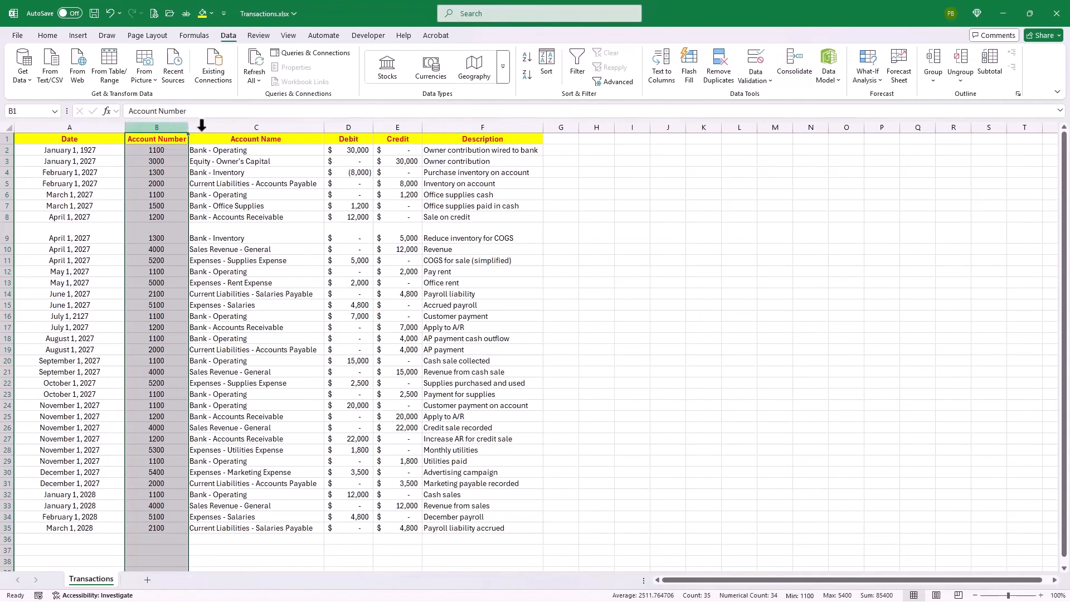
pyautogui.click(764, 75)
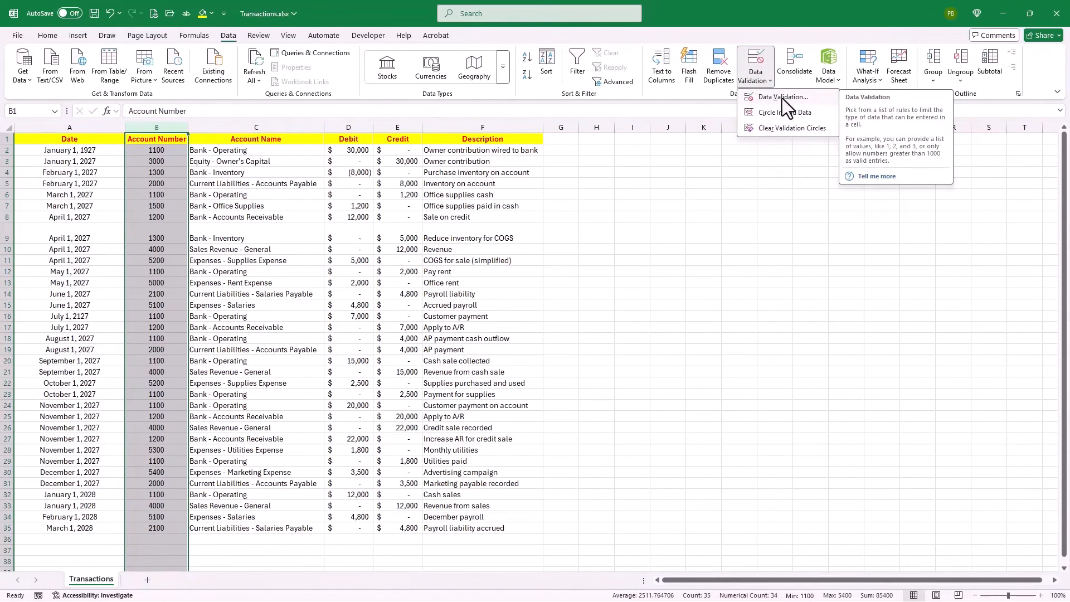
pyautogui.click(789, 98)
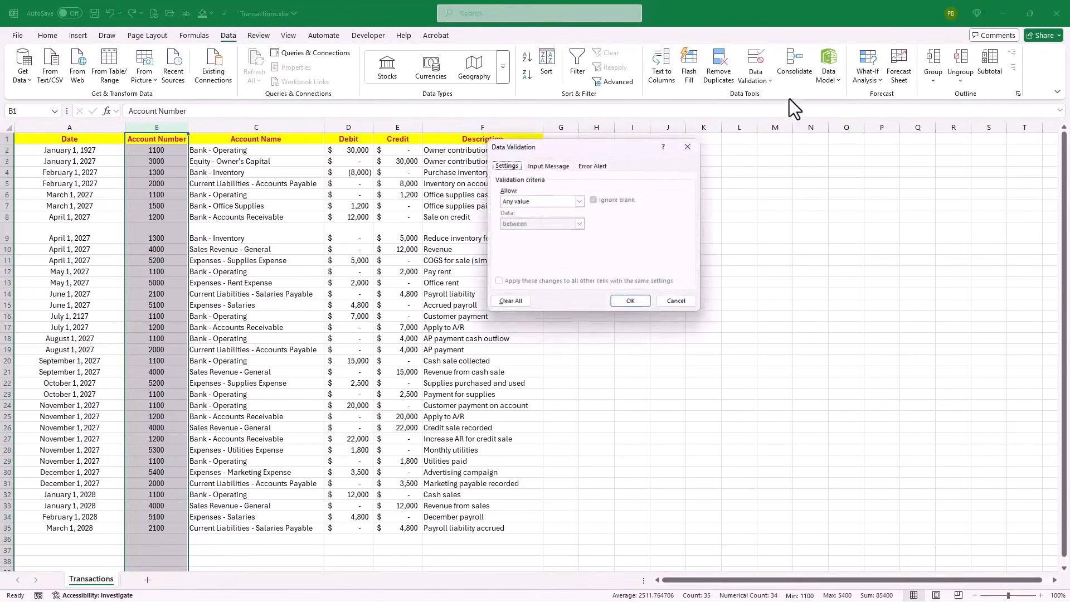
# - Try a List criterion for the Account Number column with the range M2:M27 as its source
pyautogui.click(546, 201)
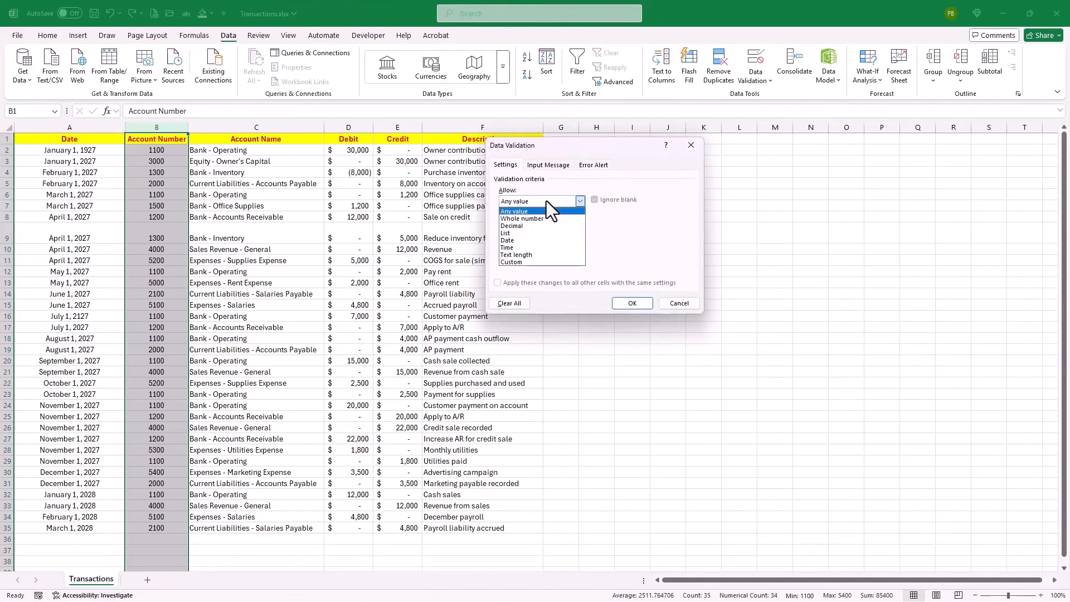
pyautogui.click(523, 233)
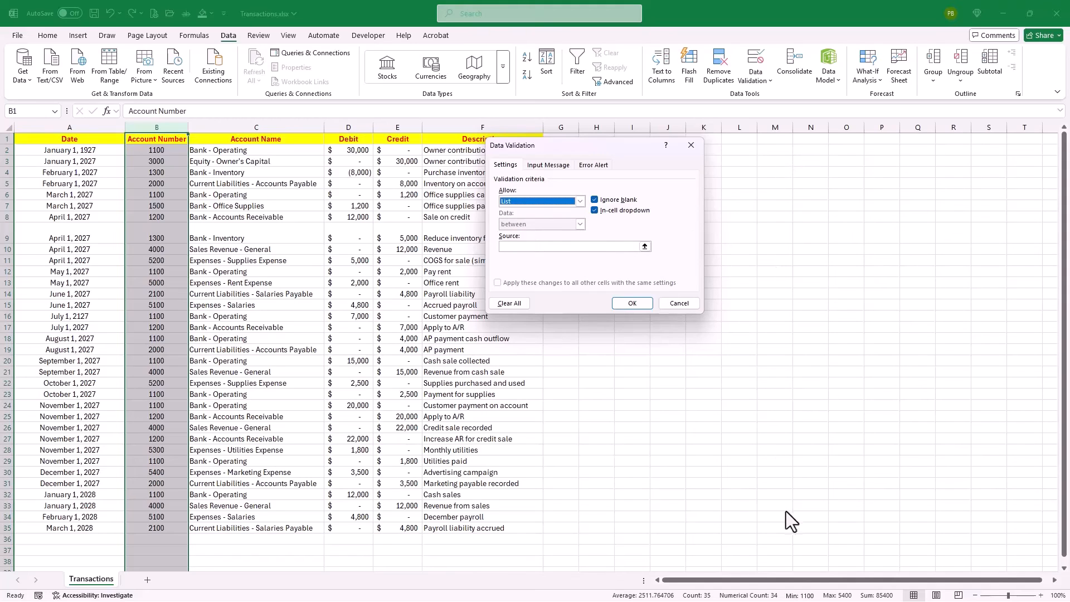
pyautogui.click(645, 247)
pyautogui.moveTo(772, 151); pyautogui.dragTo(778, 437)
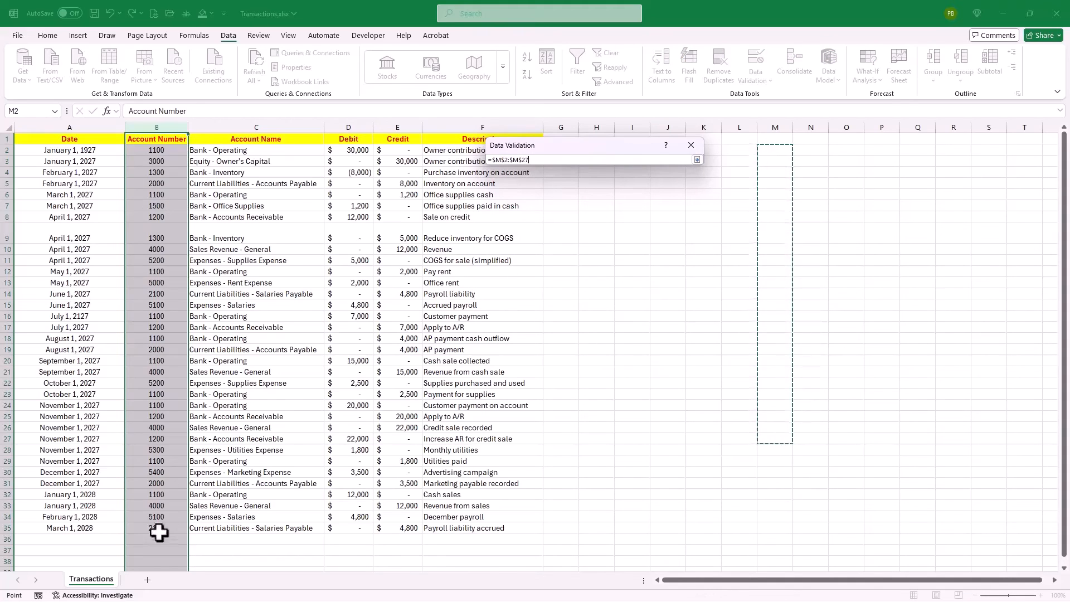
pyautogui.press('Return')
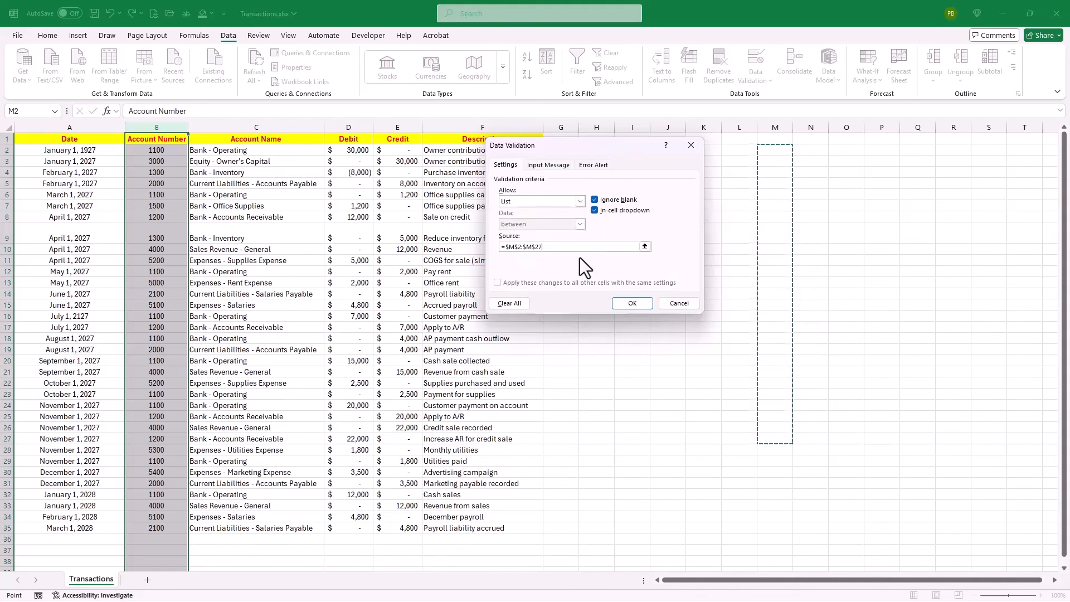
# - Set the Account Number column's criterion to a text length equal to 4, clearing the leftover range reference
pyautogui.click(579, 201)
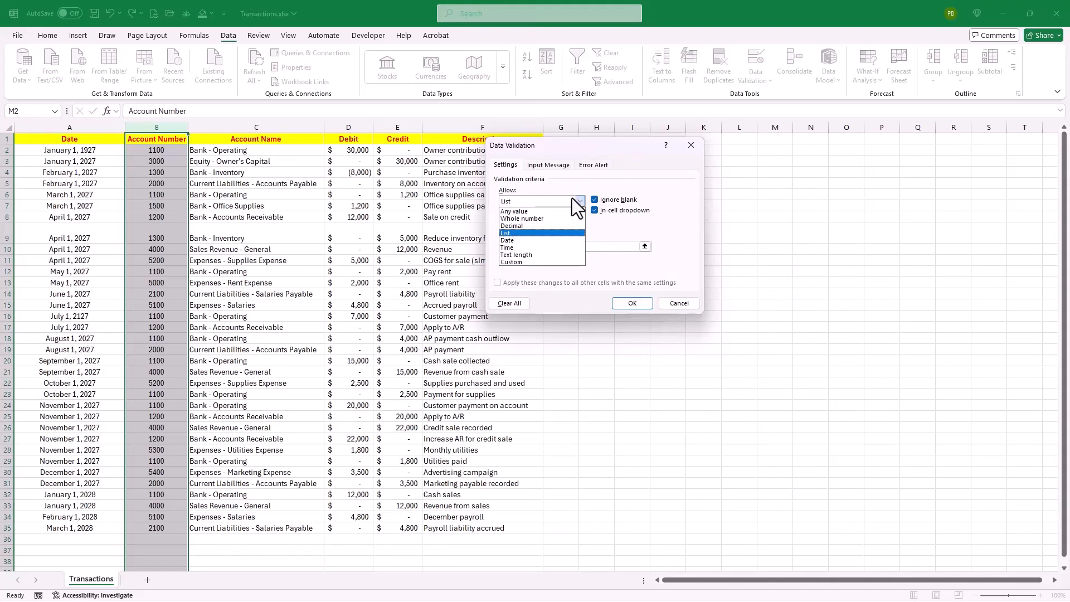
pyautogui.click(523, 254)
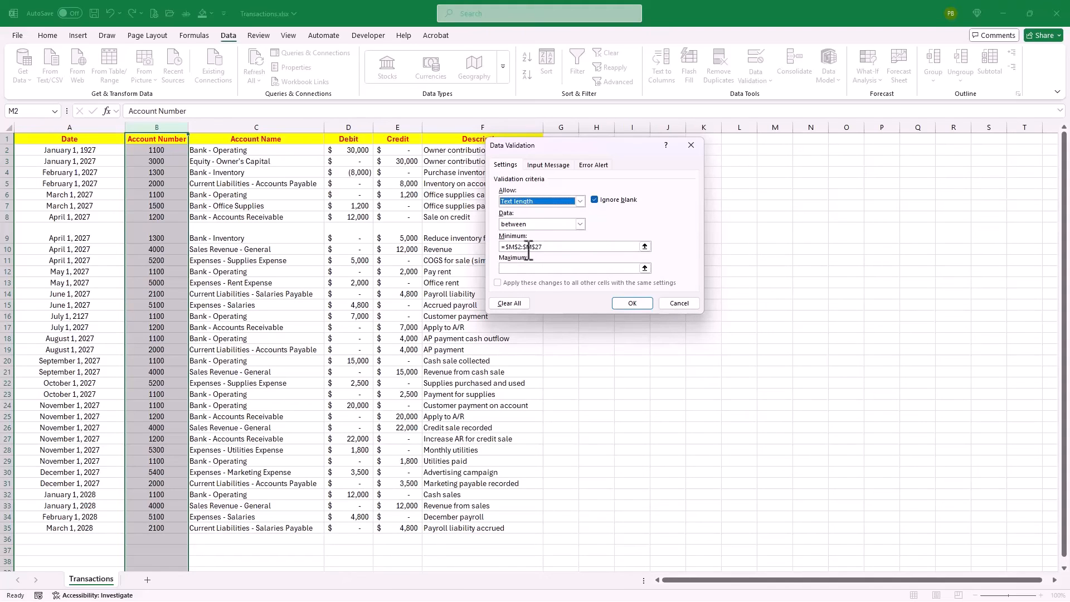
pyautogui.moveTo(544, 247); pyautogui.dragTo(491, 248)
pyautogui.press('BackSpace')
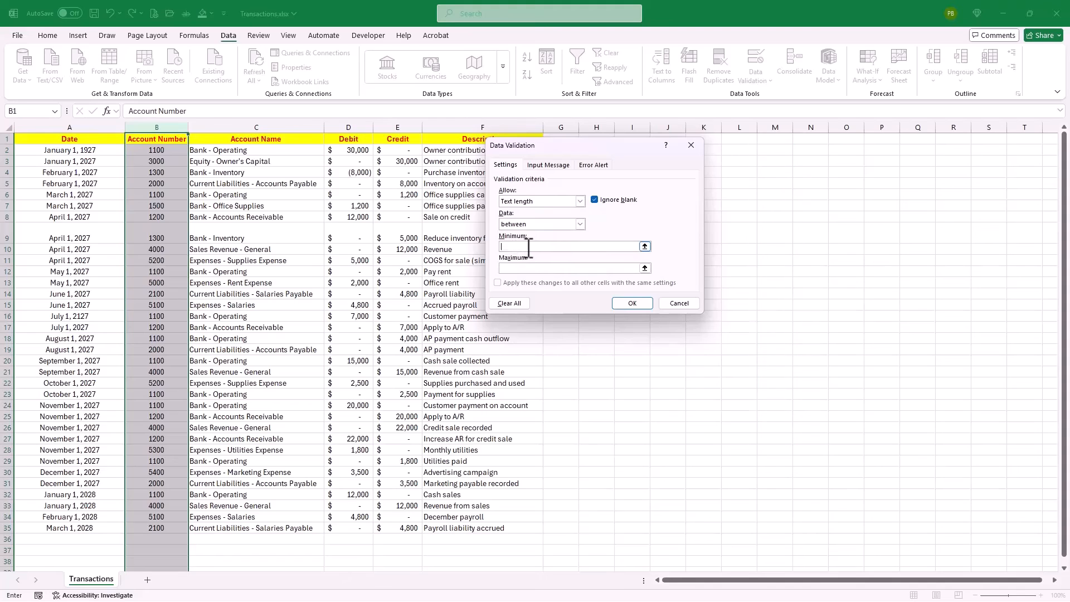
pyautogui.click(543, 224)
pyautogui.click(530, 246)
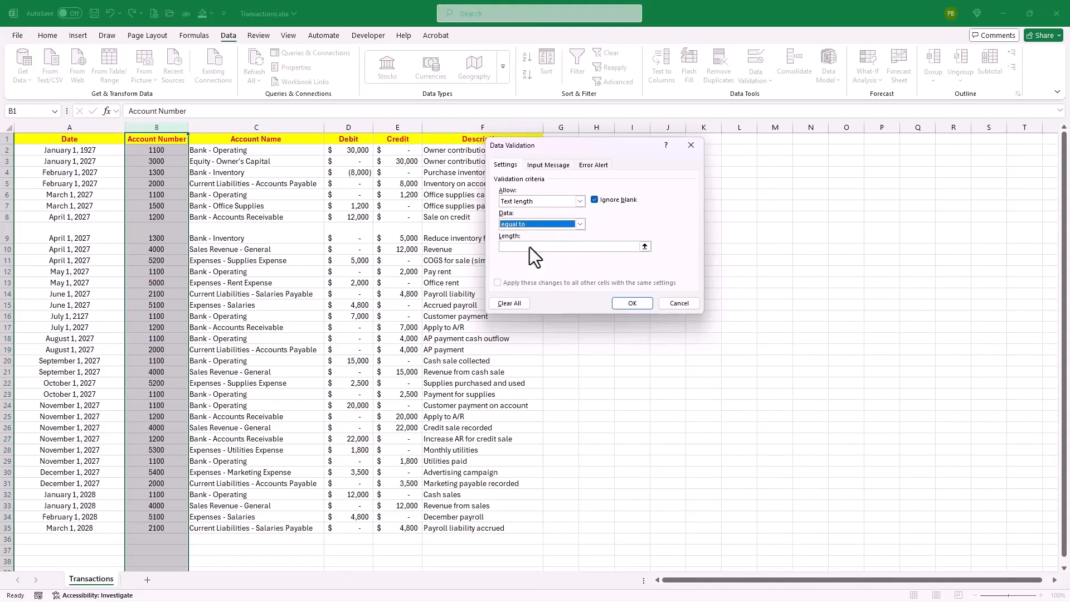
pyautogui.click(524, 247)
pyautogui.write('4')
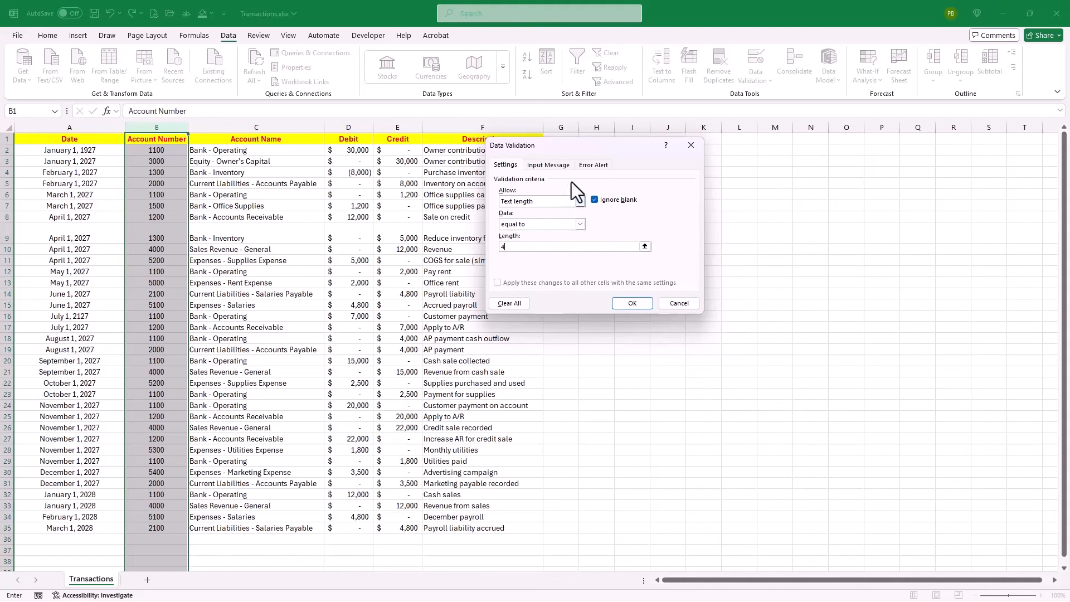
# - Add a Warning error alert reading "Should be 4 digits" to the Account Number rule and apply it
pyautogui.click(594, 164)
pyautogui.click(535, 217)
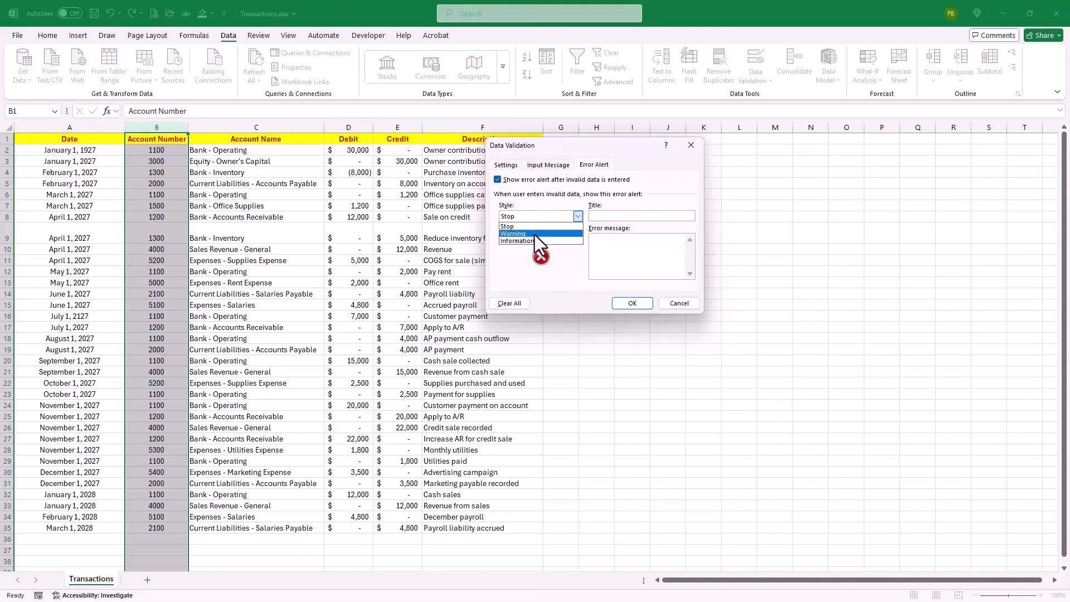
pyautogui.click(533, 235)
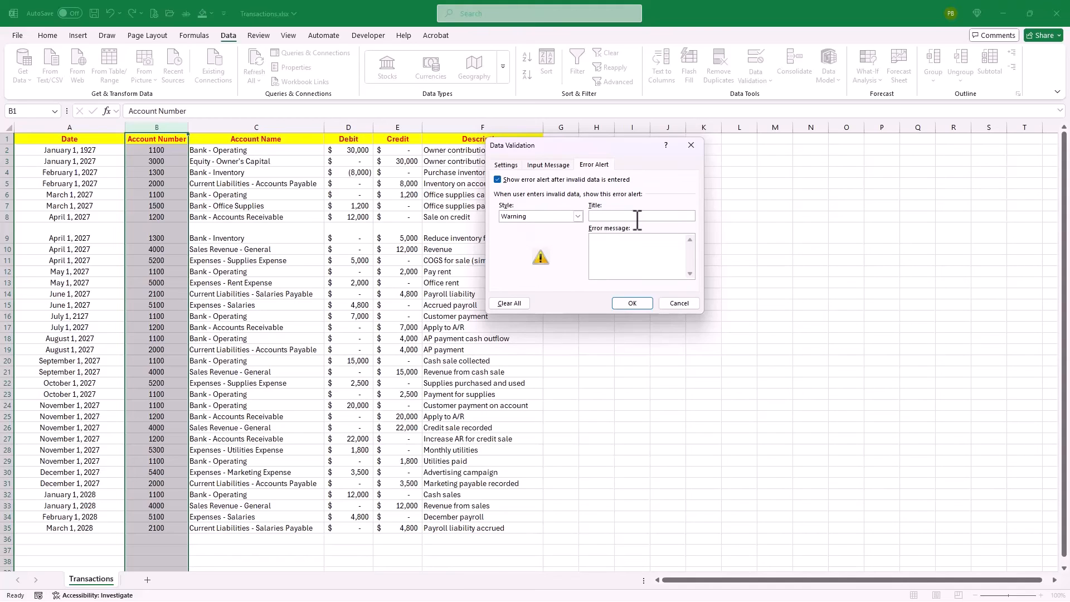
pyautogui.write('Should be 4 digits')
pyautogui.click(633, 303)
# - Test the Account Number rule by changing cell B8 to 12000 and accepting the entry despite the warning
pyautogui.click(172, 220)
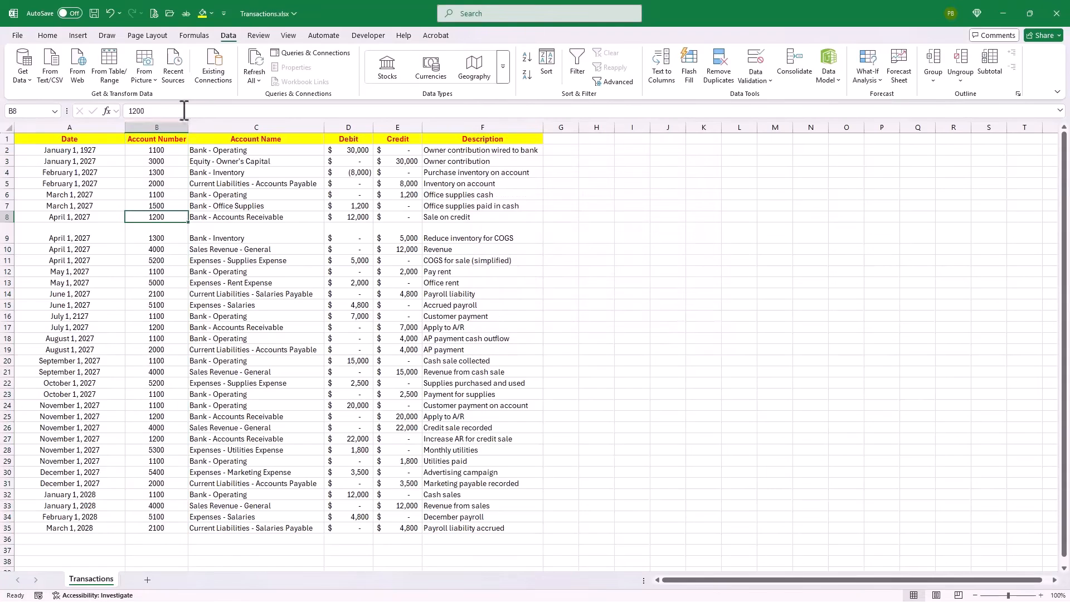
pyautogui.click(179, 111)
pyautogui.write('0')
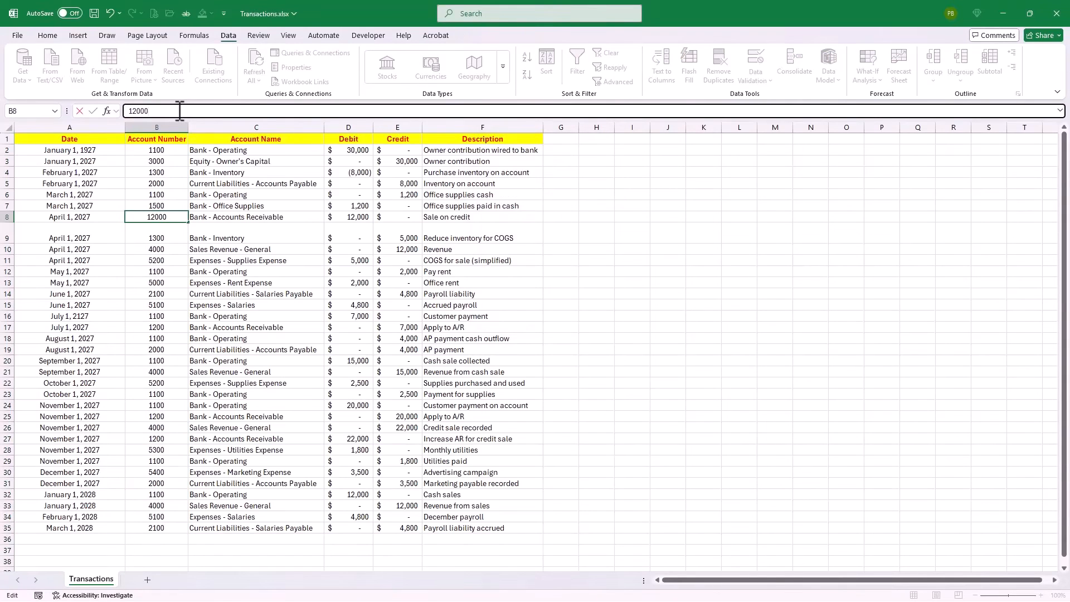
pyautogui.press('Return')
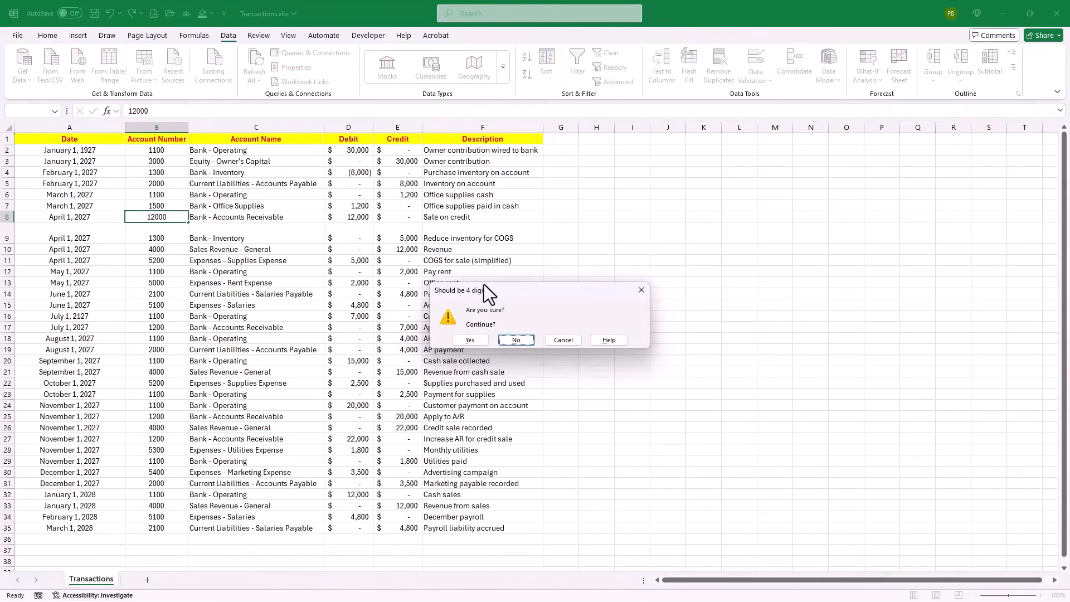
pyautogui.click(472, 341)
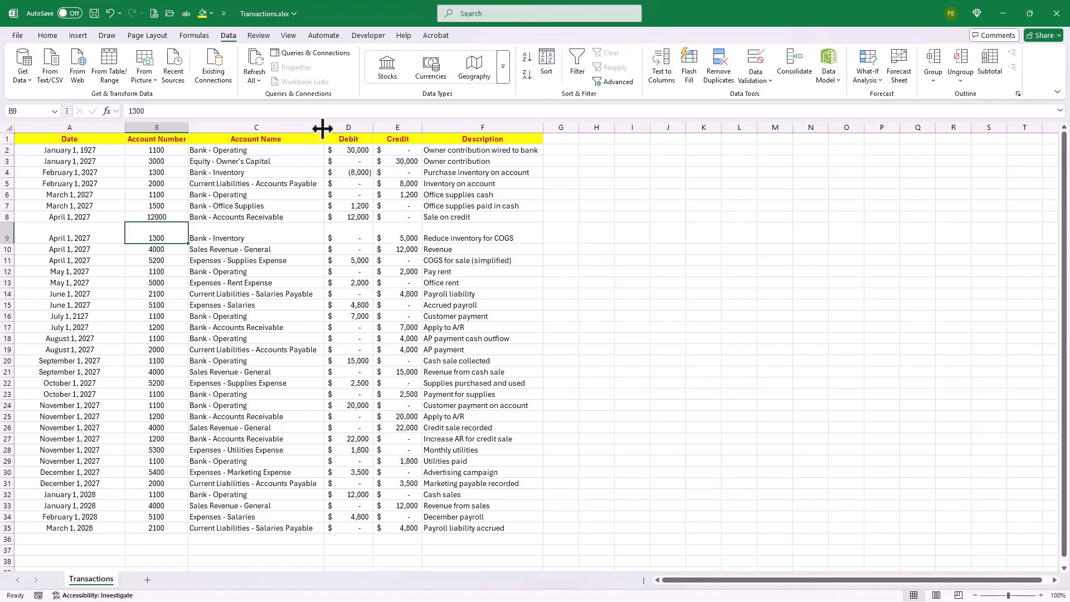
# - Review the Debit and Credit columns' validation criteria, error alert and input message options without changing anything
pyautogui.click(349, 128)
pyautogui.moveTo(351, 131); pyautogui.dragTo(389, 130)
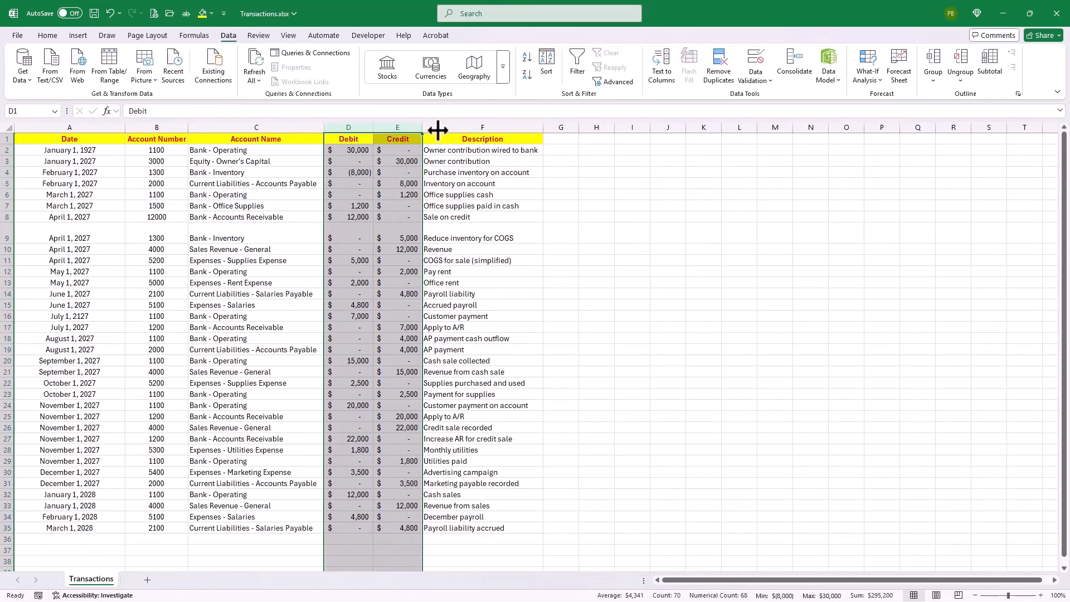
pyautogui.click(758, 79)
pyautogui.click(780, 97)
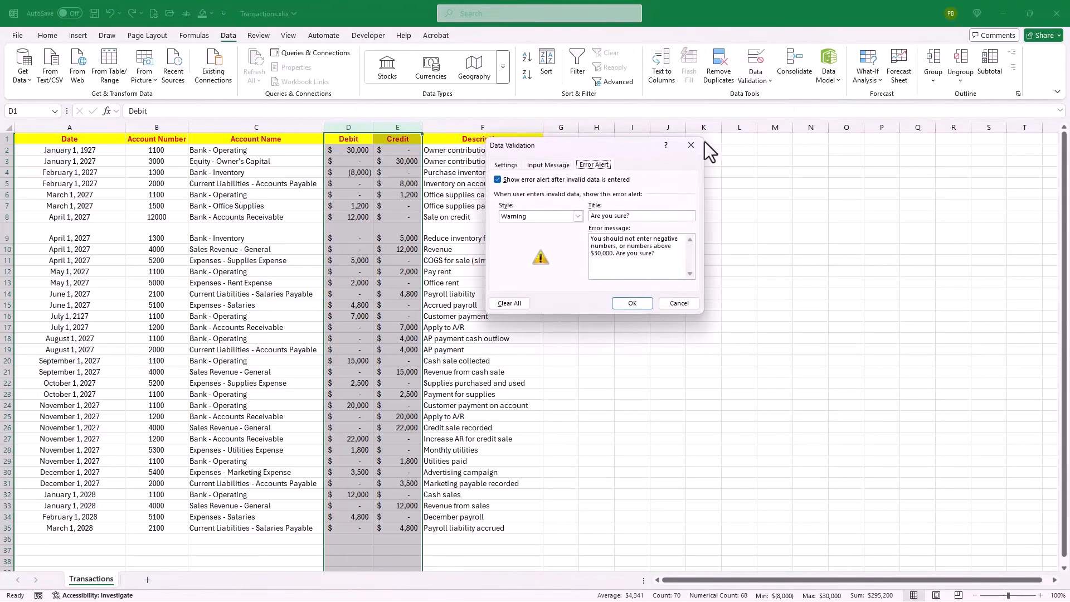
pyautogui.click(506, 165)
pyautogui.click(546, 202)
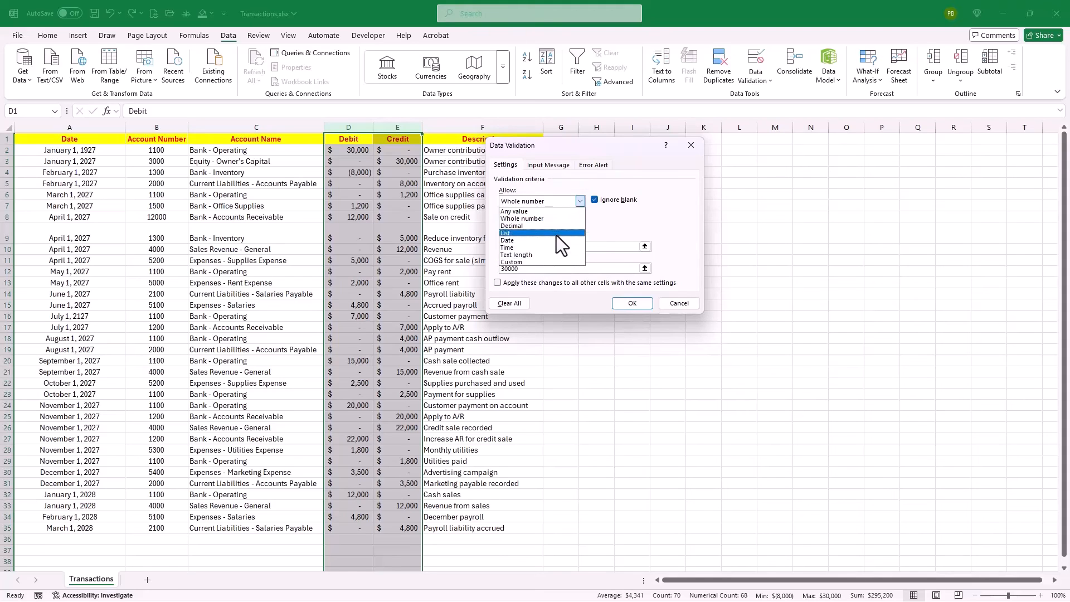
pyautogui.click(616, 217)
pyautogui.click(594, 166)
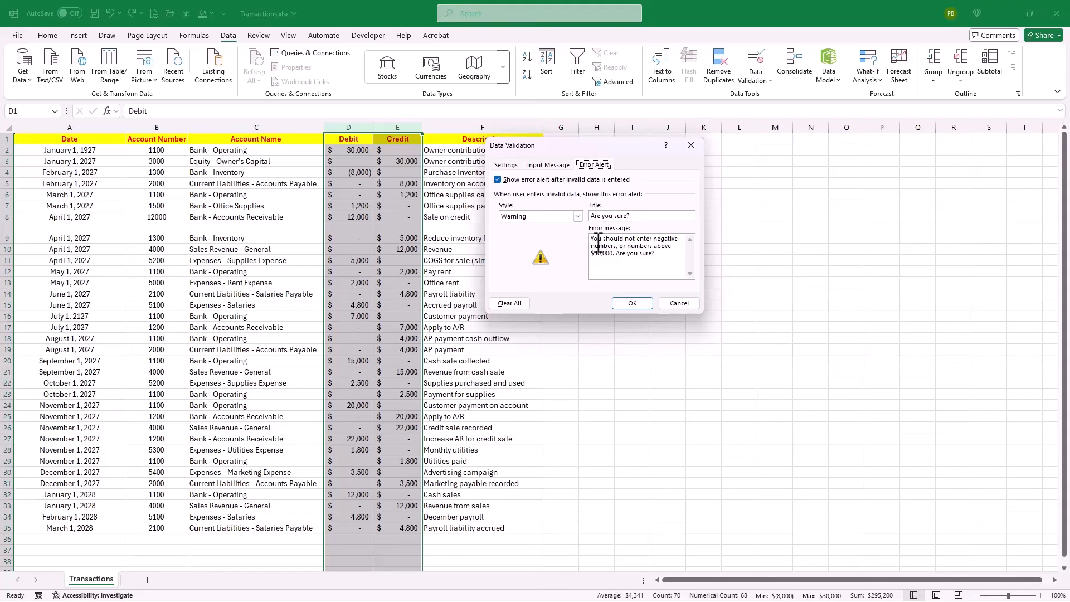
pyautogui.click(548, 165)
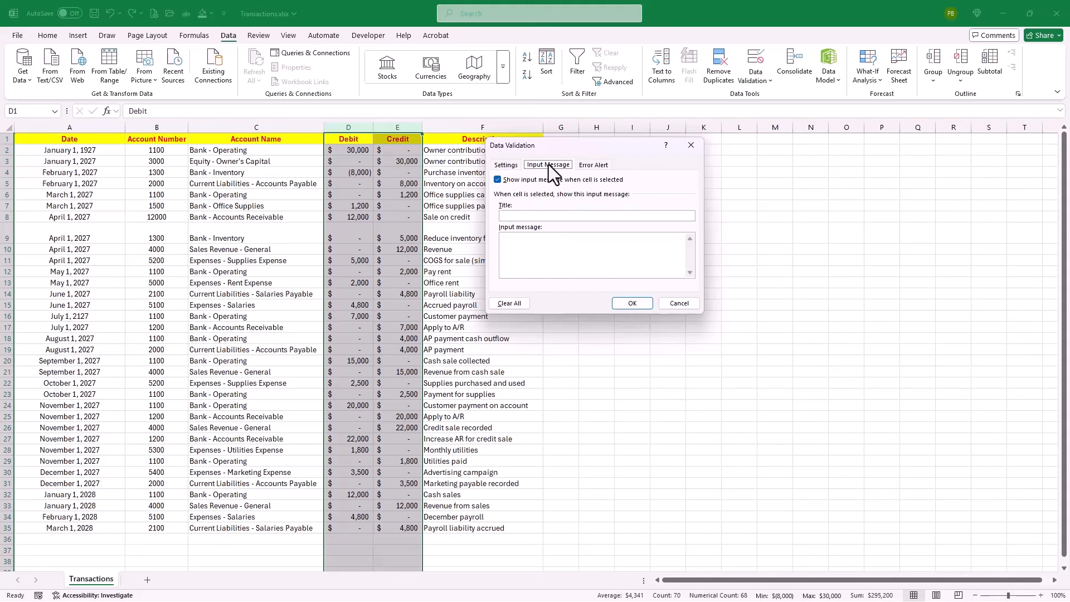
pyautogui.click(679, 303)
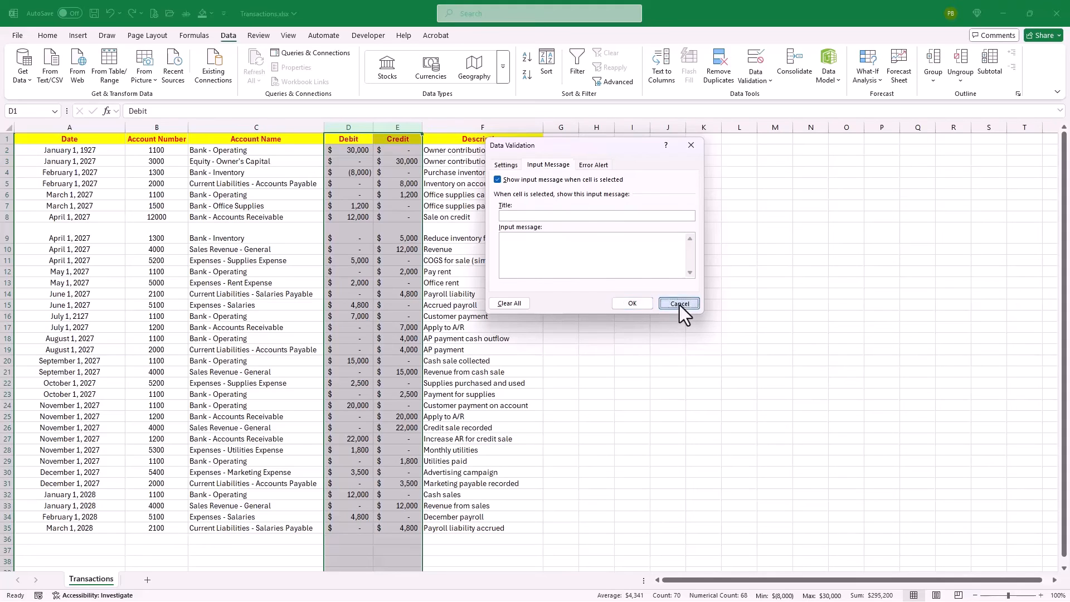
# - Give the Account Name column an input message titled "Computer generated" reading "This data is based from the Account Number." and check it on C7
pyautogui.click(275, 127)
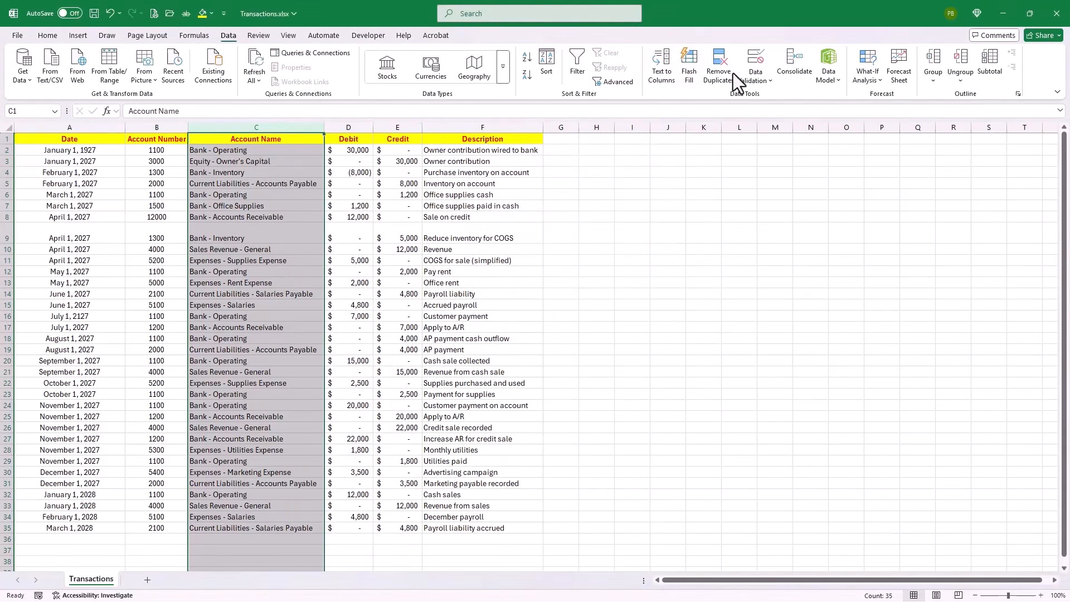
pyautogui.click(754, 73)
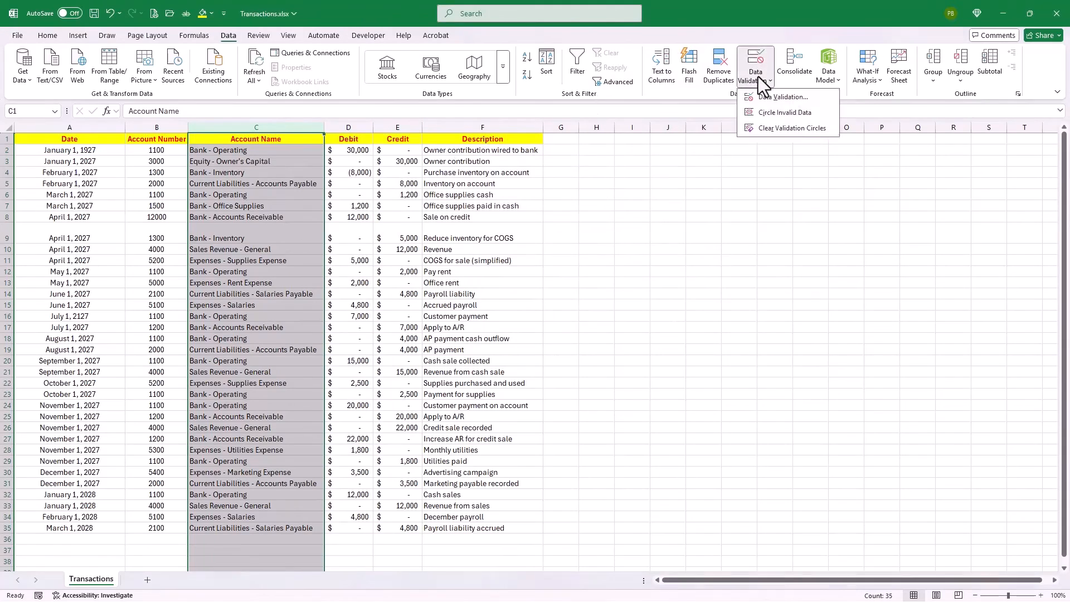
pyautogui.click(794, 98)
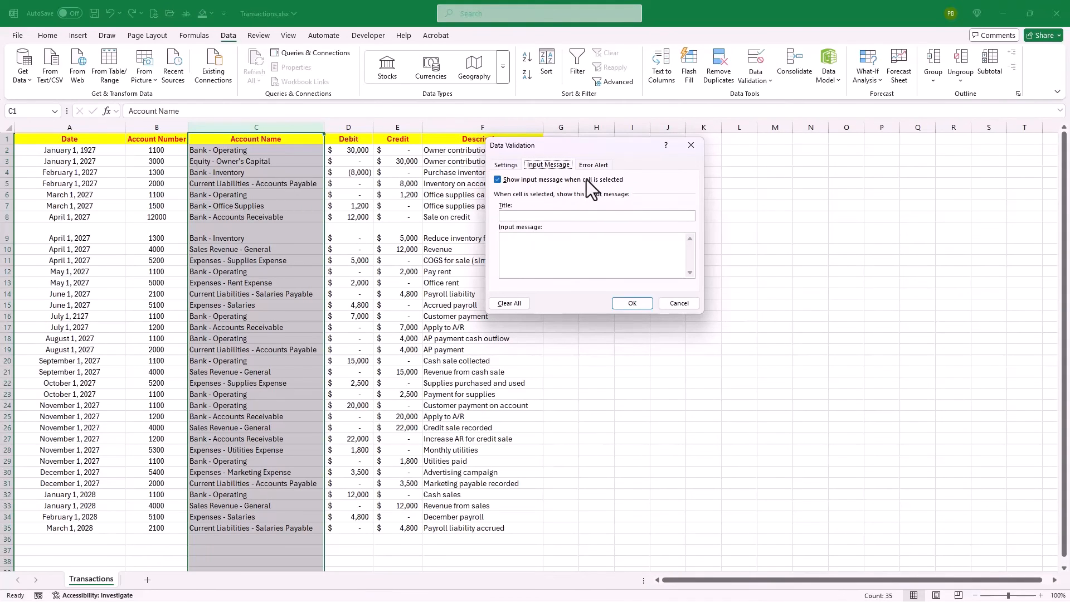
pyautogui.click(550, 215)
pyautogui.write('Computer generate')
pyautogui.write('T')
pyautogui.write('his data is based')
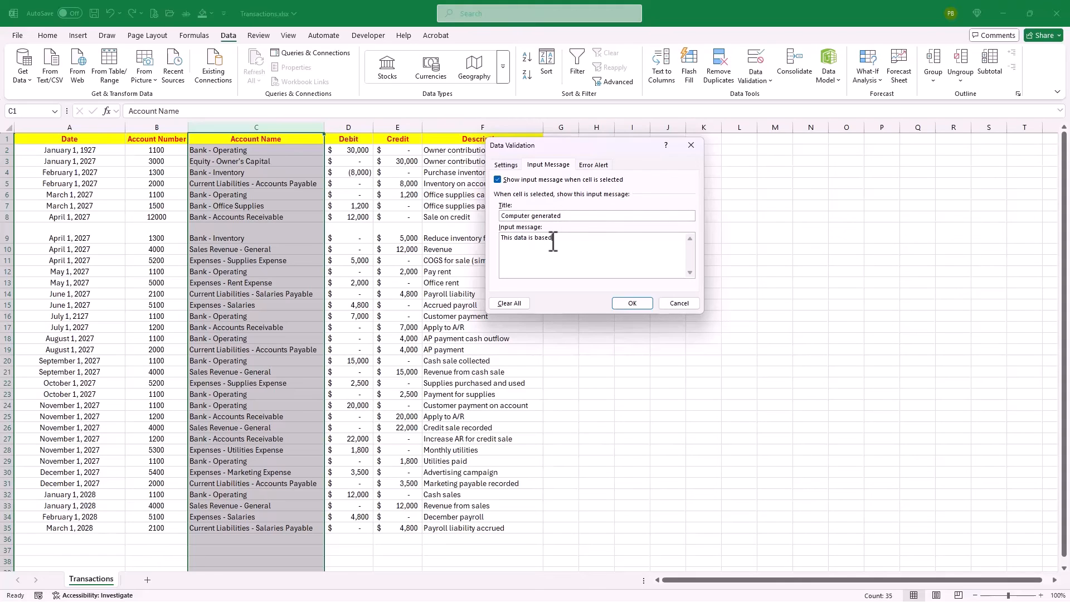
pyautogui.write(' from the Account Number.')
pyautogui.click(644, 303)
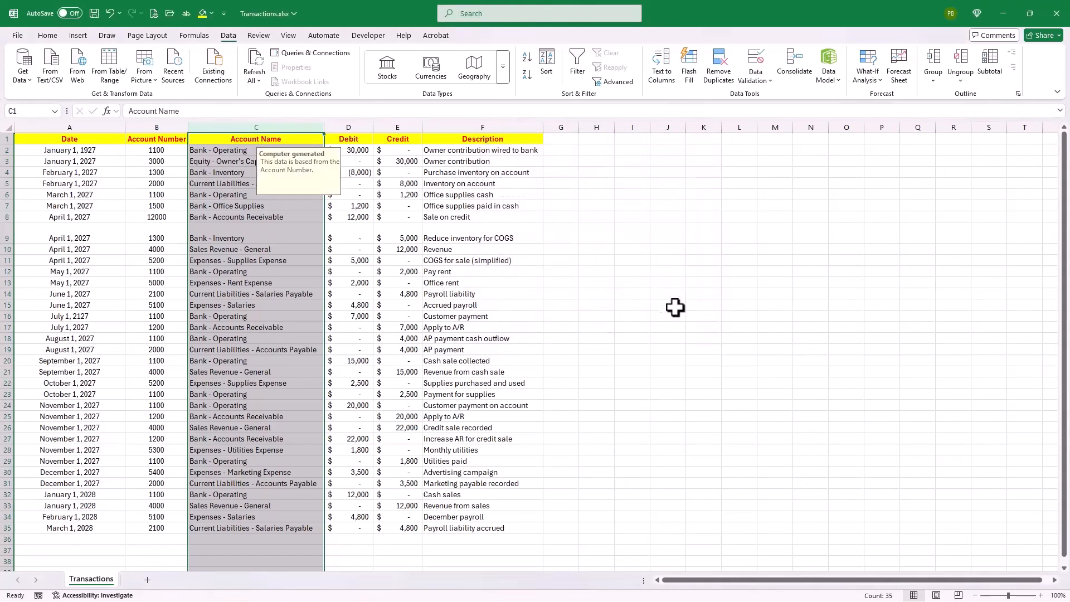
pyautogui.click(297, 257)
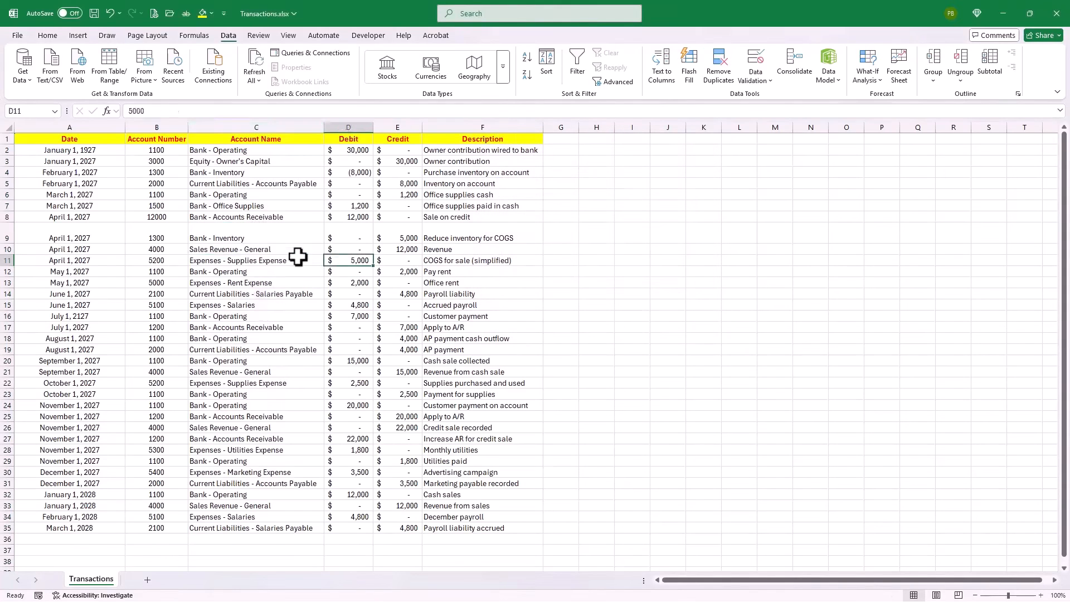
pyautogui.click(288, 208)
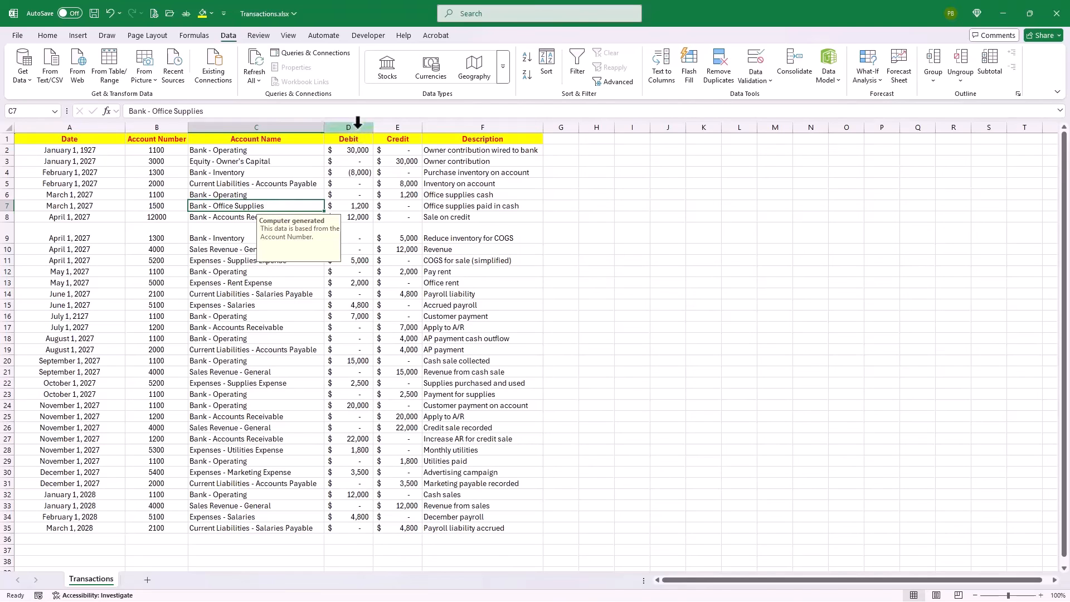
# - Try clearing all validation settings from the Debit and Credit columns, discard the change and reopen the validation settings
pyautogui.moveTo(357, 127); pyautogui.dragTo(477, 127)
pyautogui.click(768, 74)
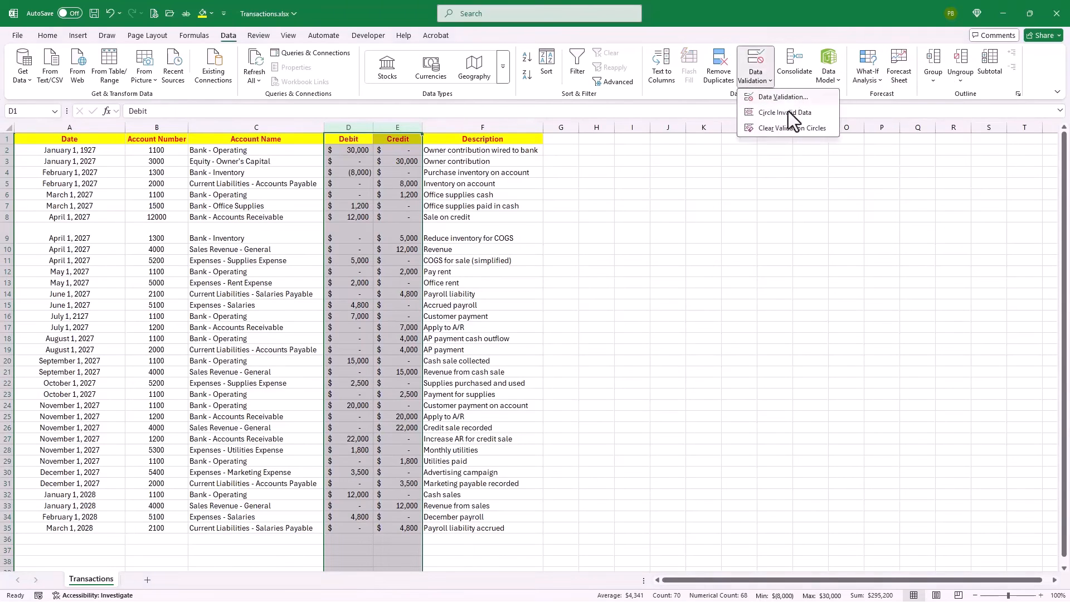
pyautogui.click(786, 94)
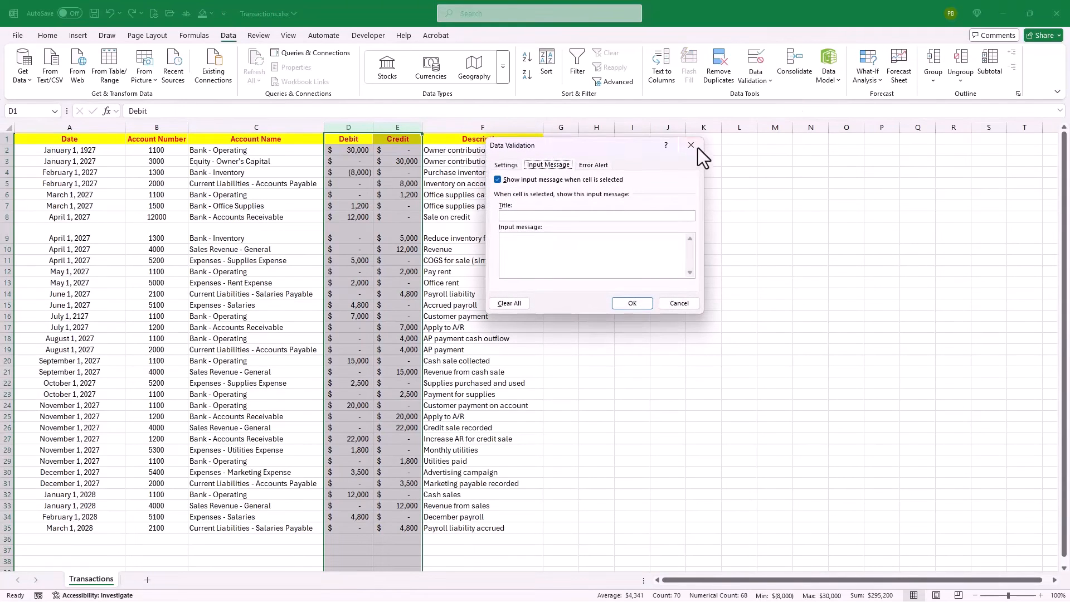
pyautogui.click(506, 166)
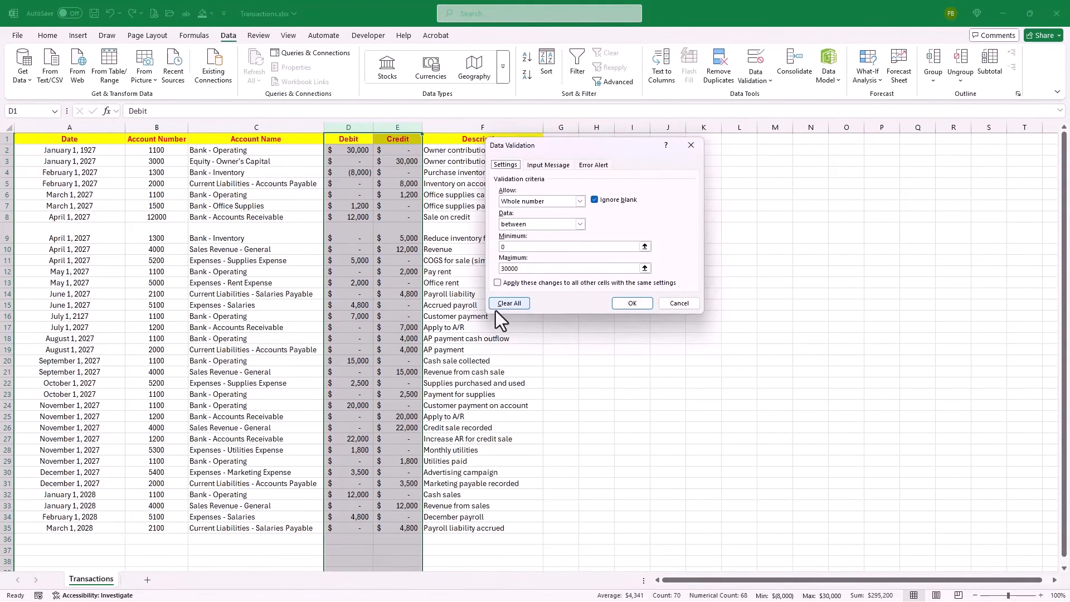
pyautogui.click(509, 304)
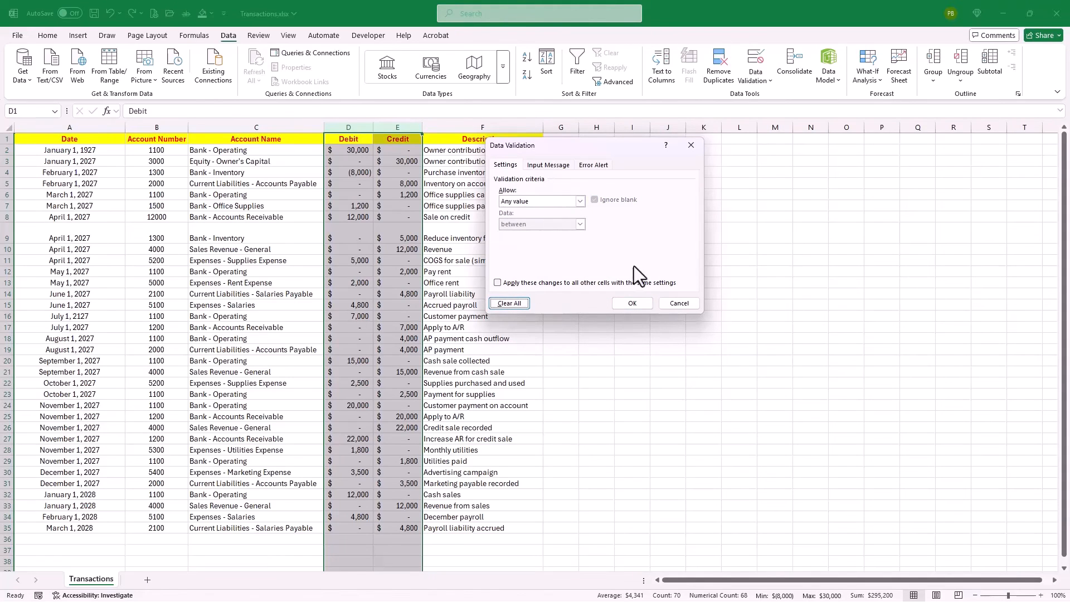
pyautogui.click(680, 304)
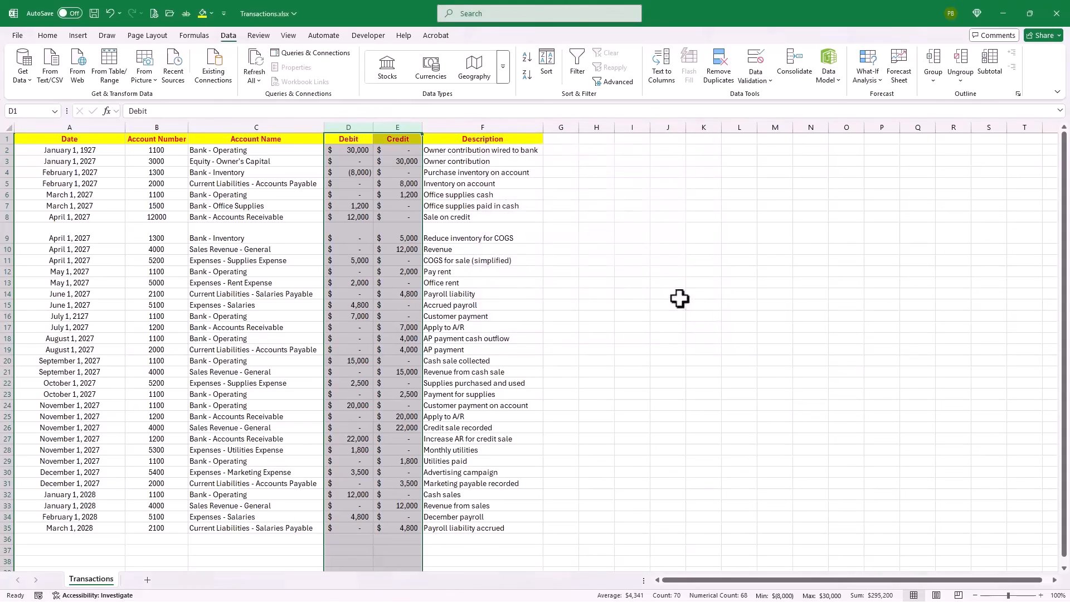
pyautogui.click(756, 77)
pyautogui.click(784, 96)
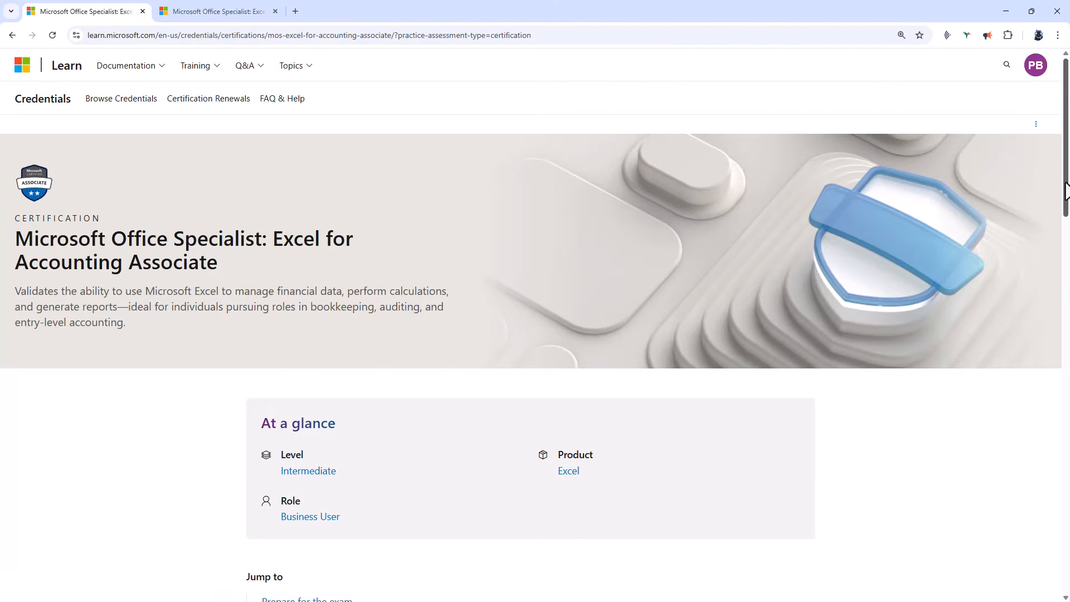
# - In the browser, open the Exam MO-220 and Exam MO-230 skills outlines from their certification pages
pyautogui.moveTo(1066, 193); pyautogui.dragTo(1065, 533)
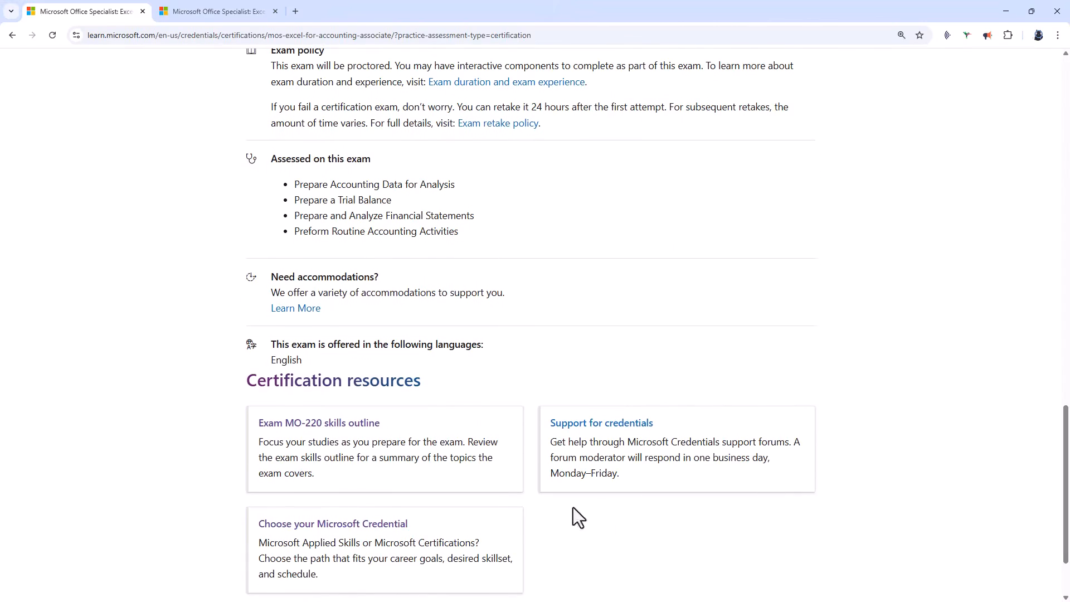
pyautogui.click(339, 428)
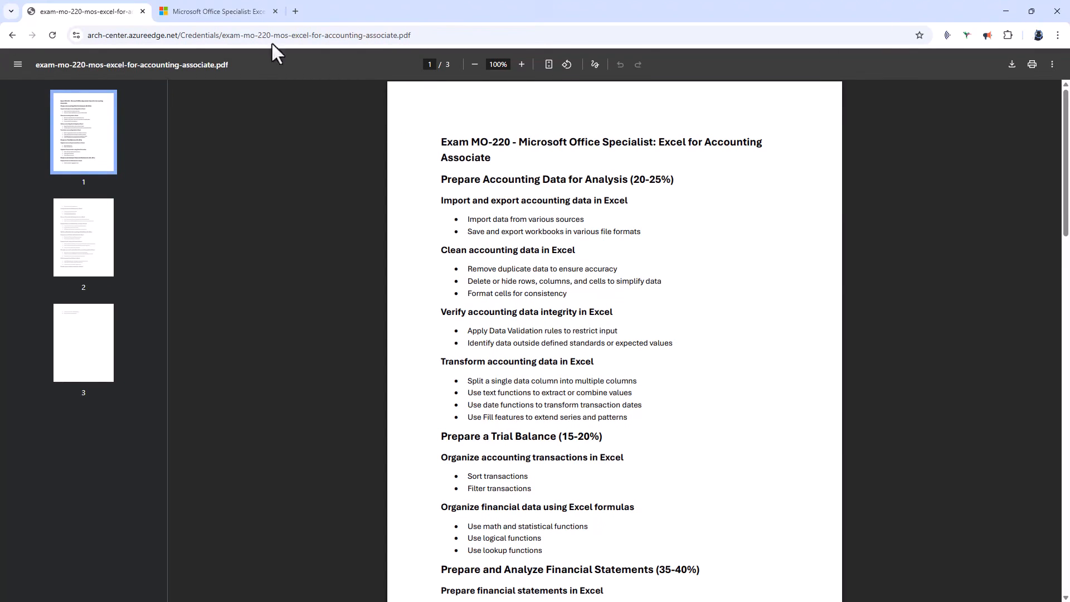
pyautogui.click(234, 11)
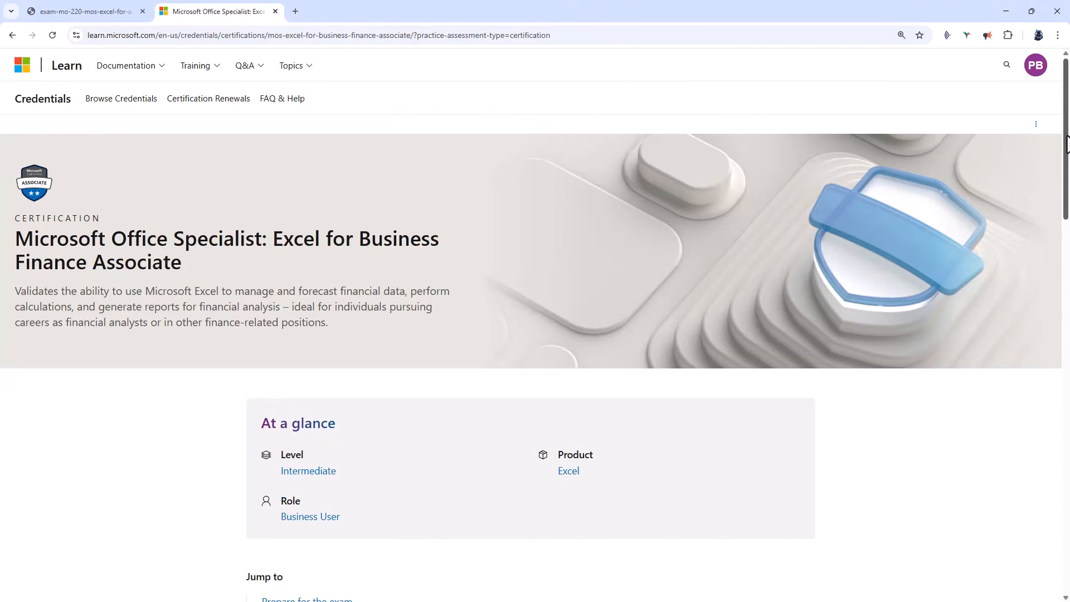
pyautogui.moveTo(1066, 137); pyautogui.dragTo(1067, 535)
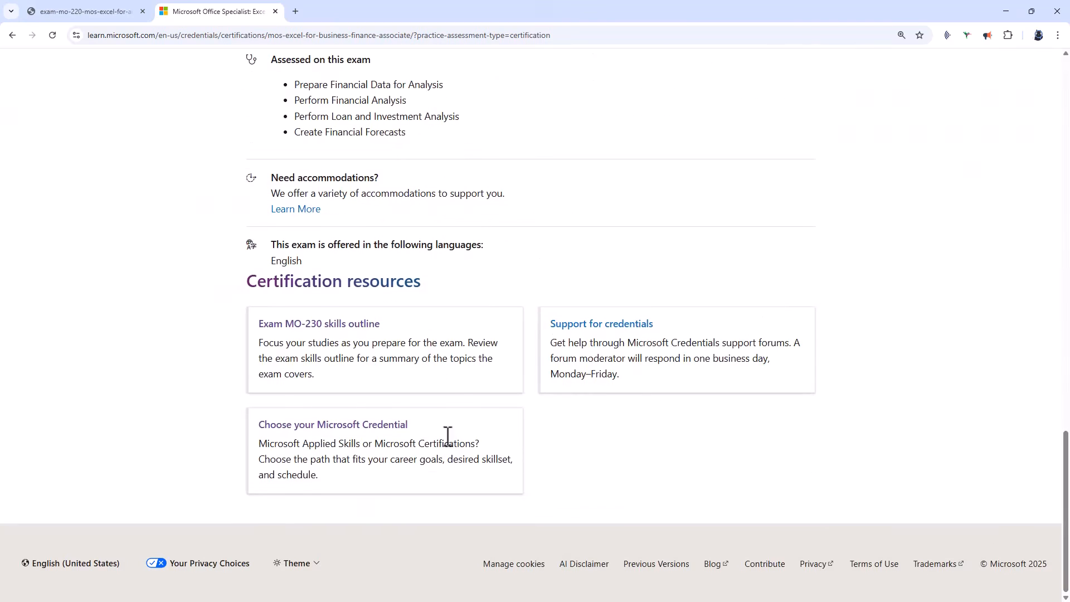
pyautogui.click(353, 324)
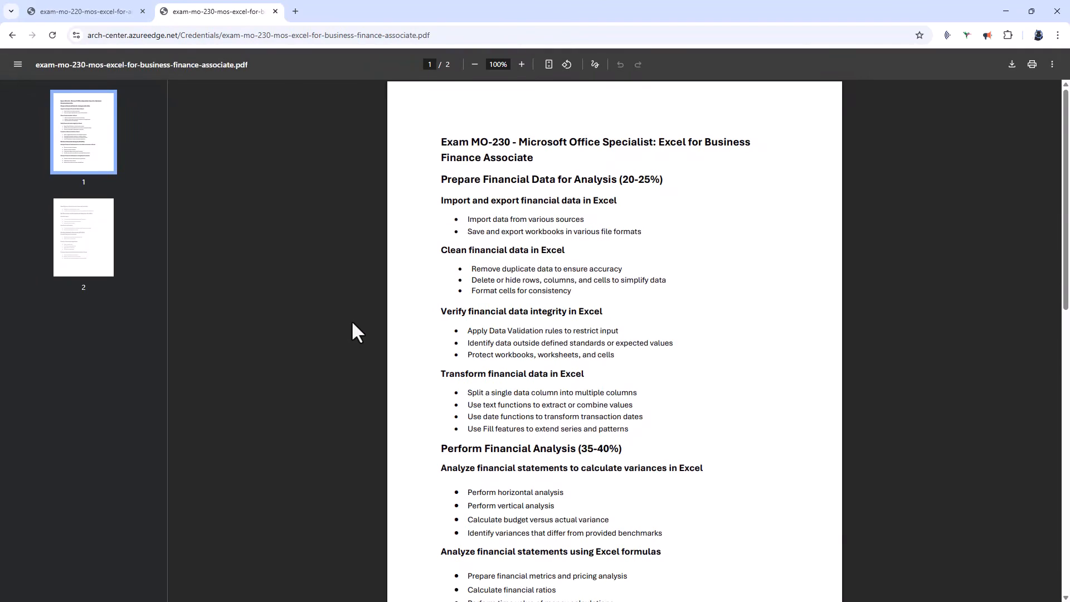